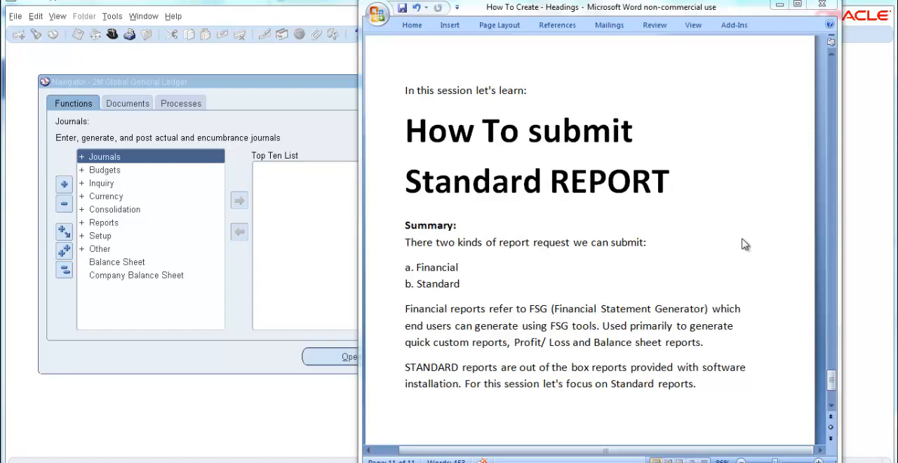
Step: Switch to Oracle General Ledger, open the Standard request function under Reports and Request, and start a single request
click(780, 6)
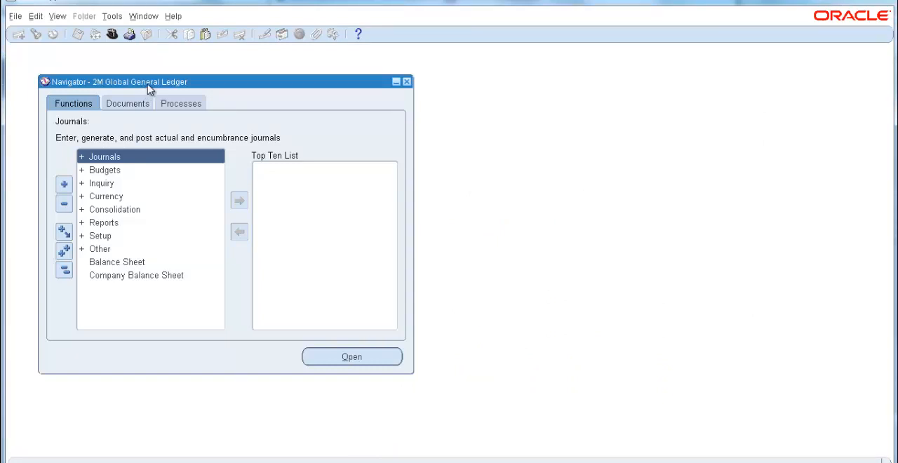
double_click(101, 226)
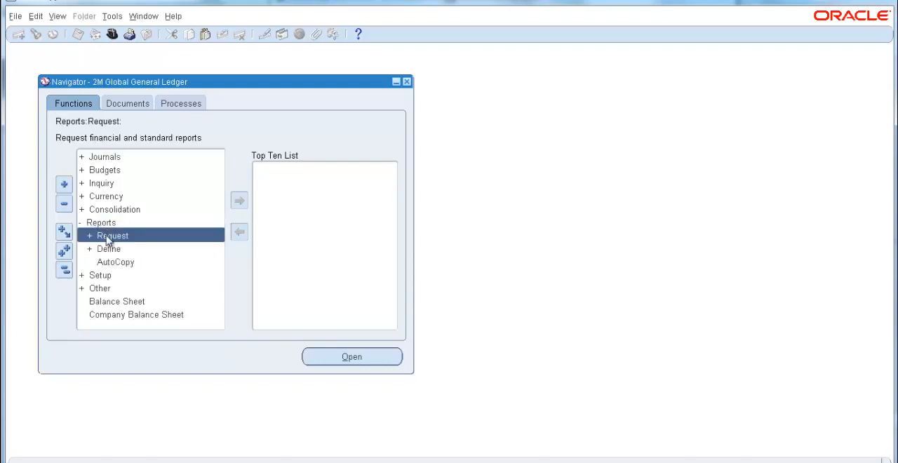
double_click(109, 236)
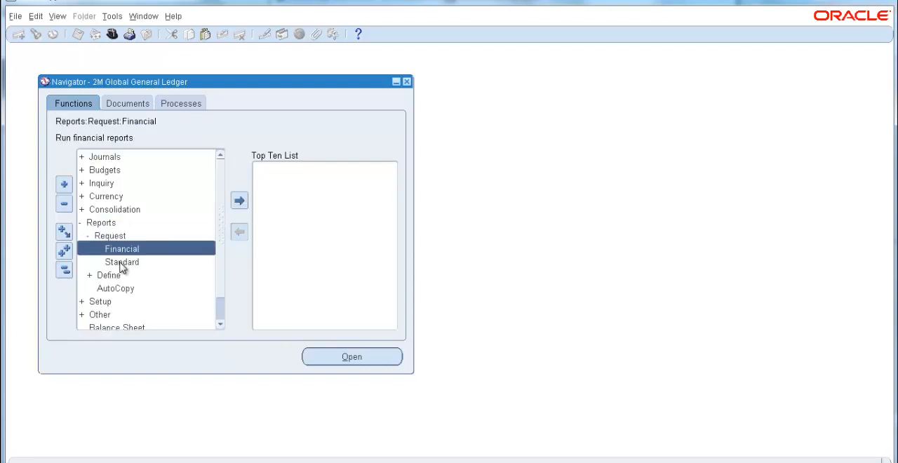
click(122, 264)
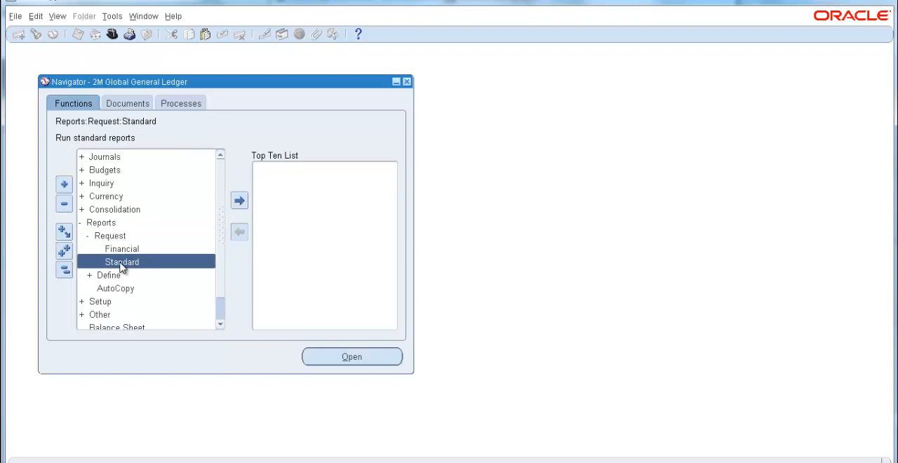
double_click(121, 263)
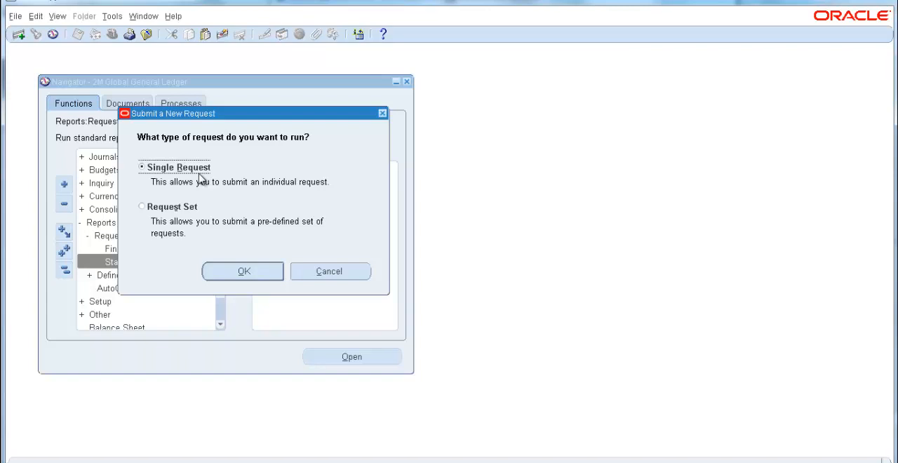
click(232, 274)
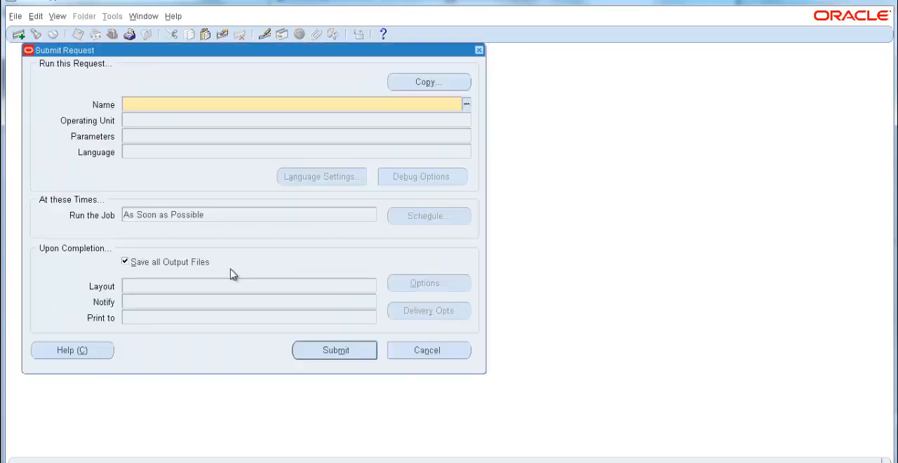
click(467, 106)
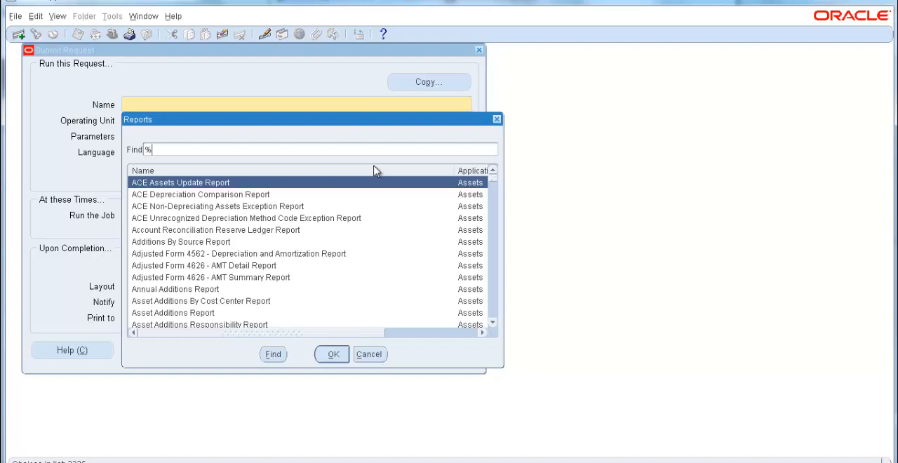
text(tr)
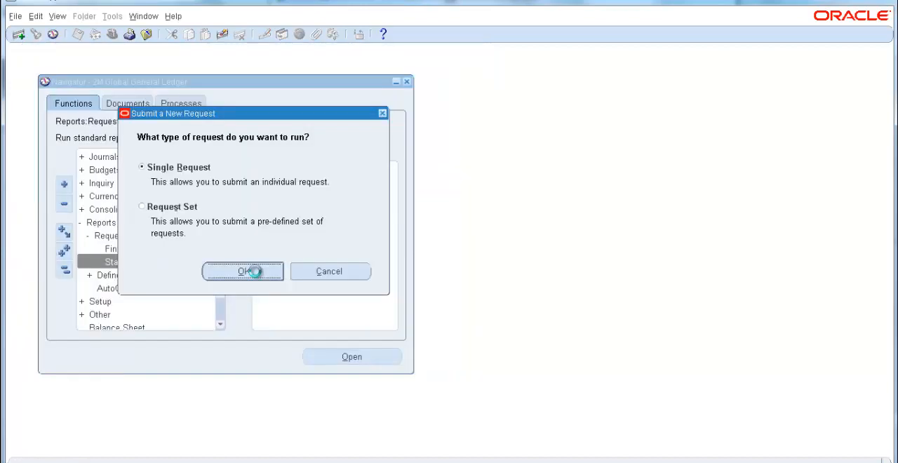
click(260, 269)
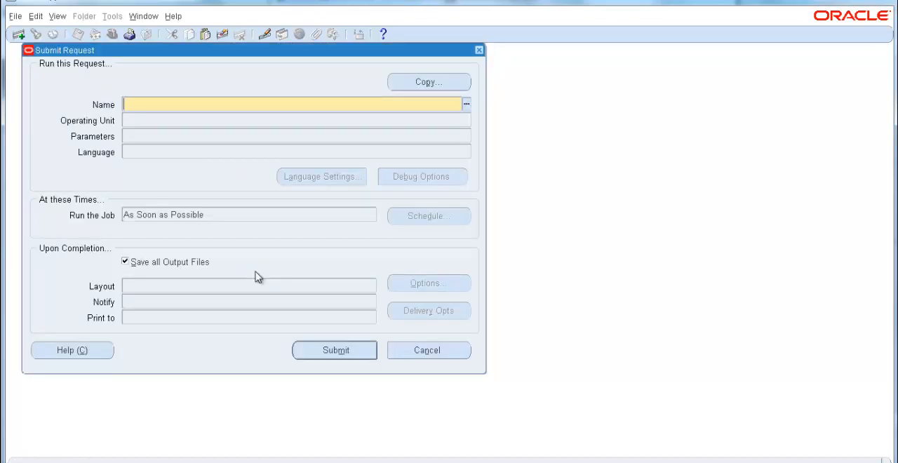
Step: Search the available reports for %trial% and choose Trial Balance - Detail as the request name
click(467, 104)
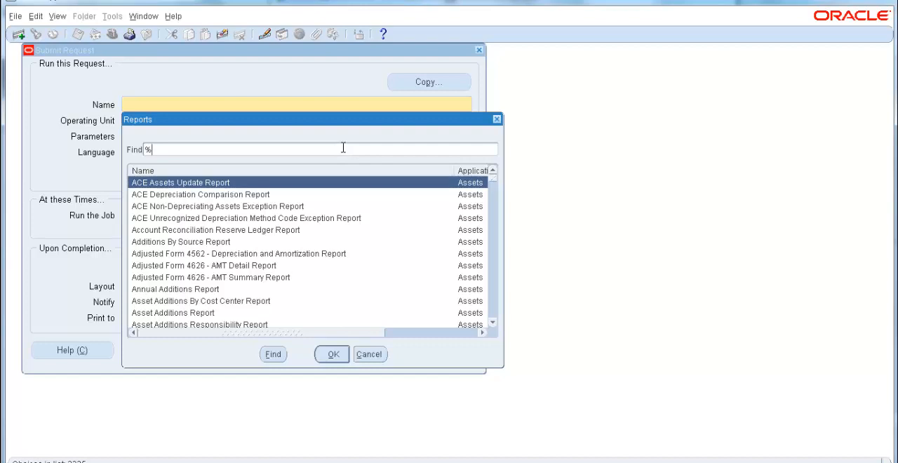
text(trial%)
key(Return)
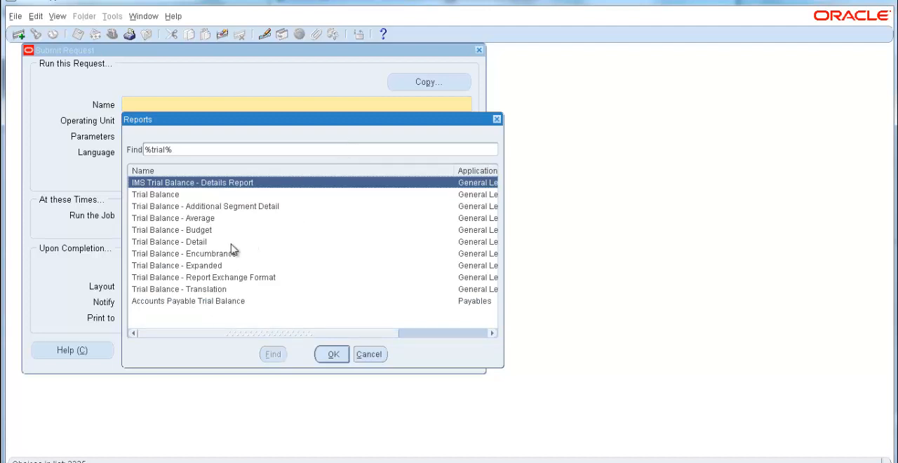
click(191, 243)
double_click(191, 243)
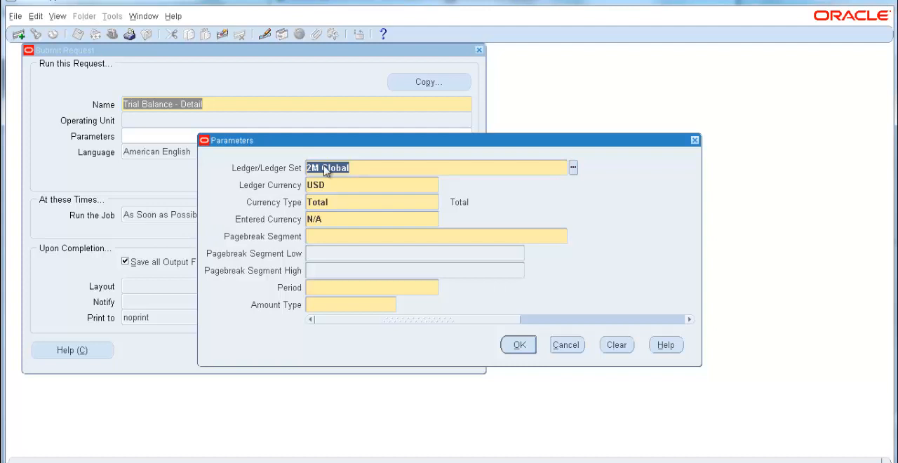
Step: Choose Total as the currency type in the report parameters
key(Tab)
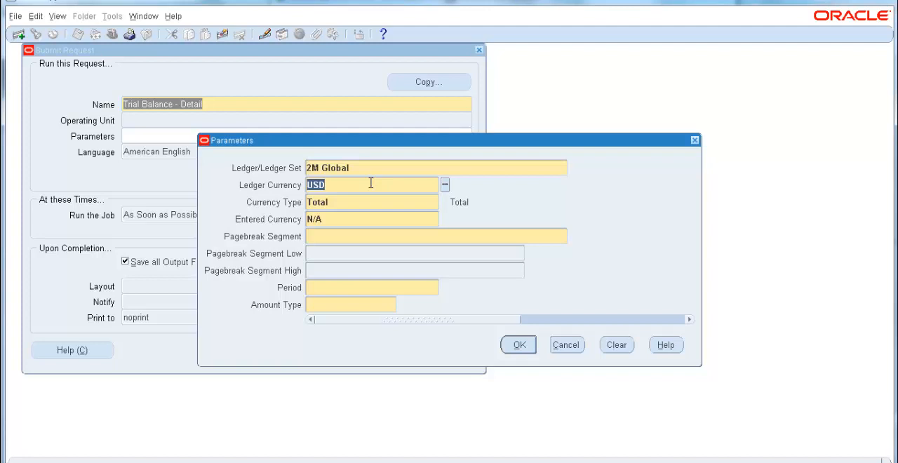
click(391, 202)
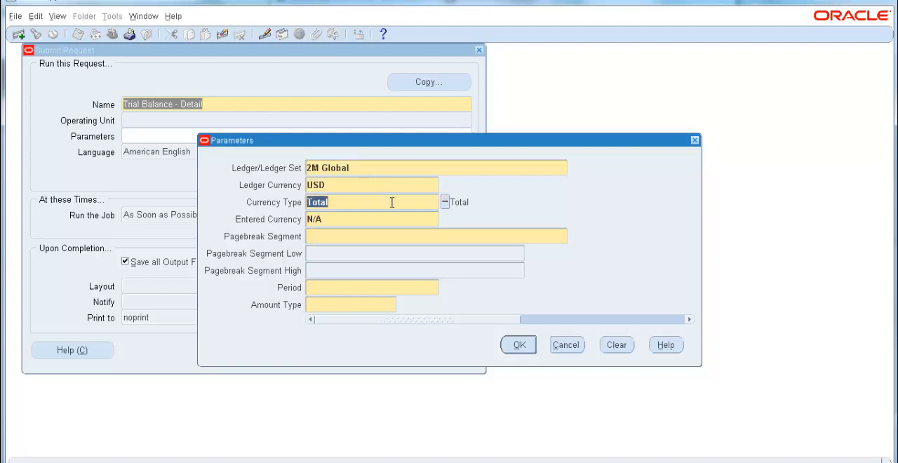
click(445, 203)
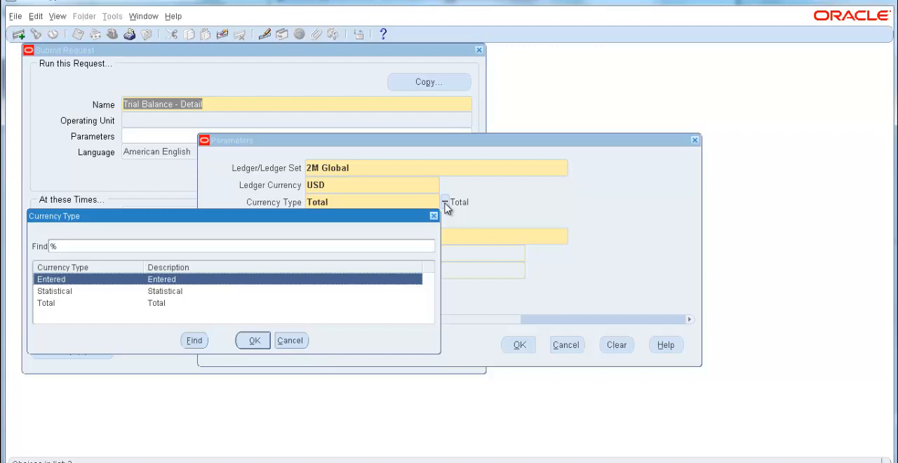
click(160, 305)
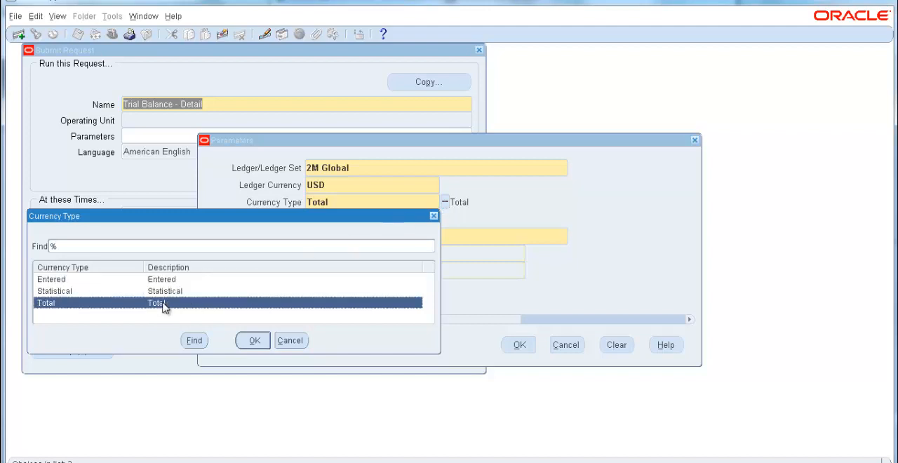
click(255, 340)
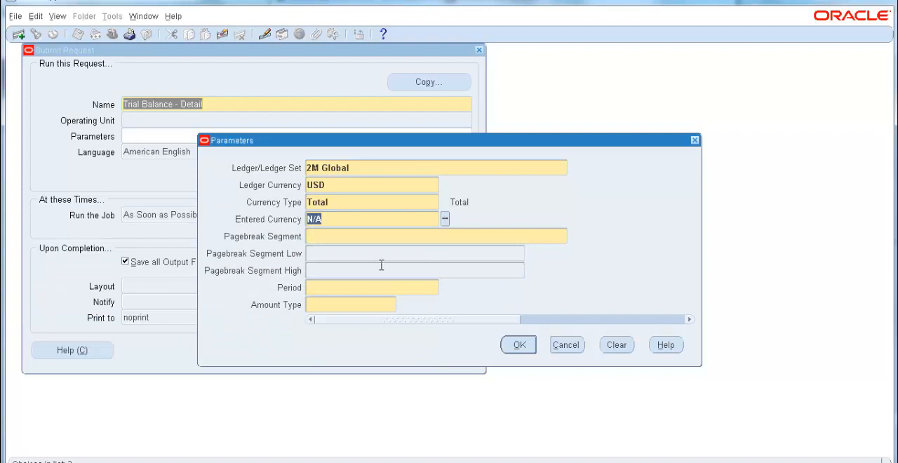
Step: Set the report's pagebreak segment to Line of Business
click(398, 237)
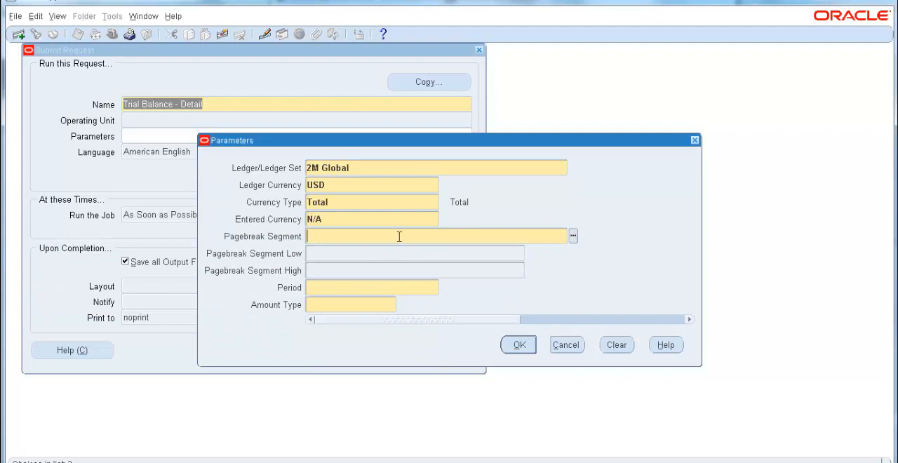
click(573, 238)
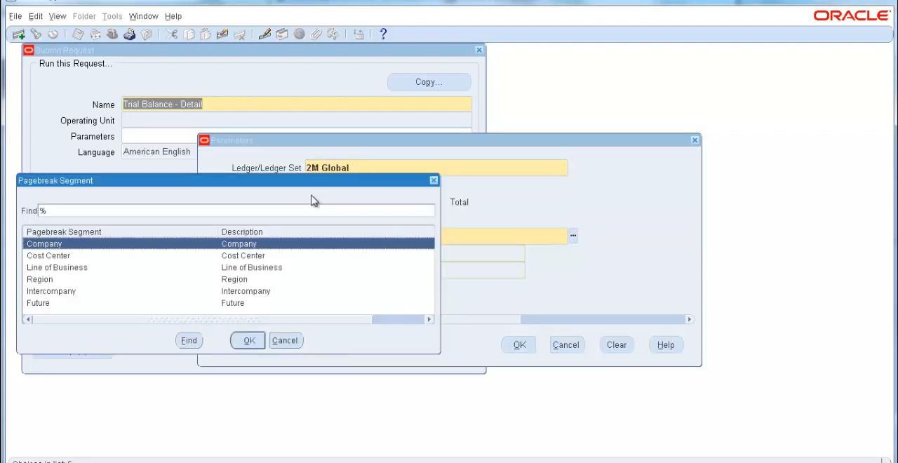
drag(606, 270, 607, 268)
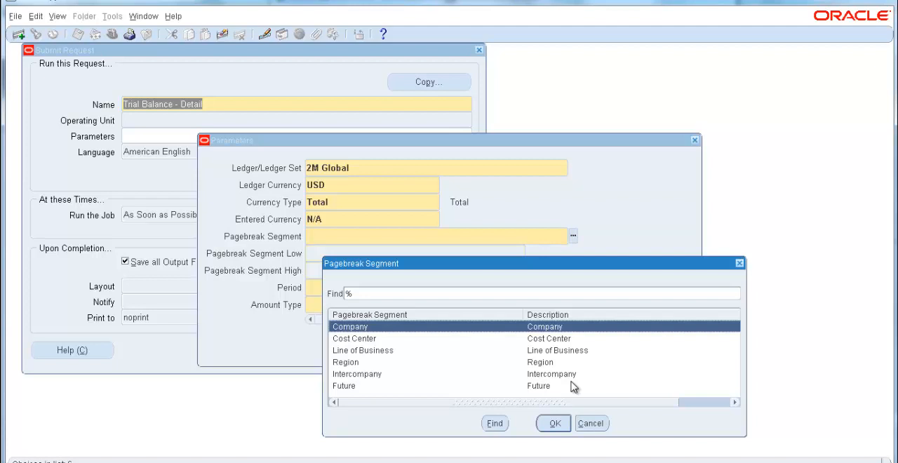
click(554, 353)
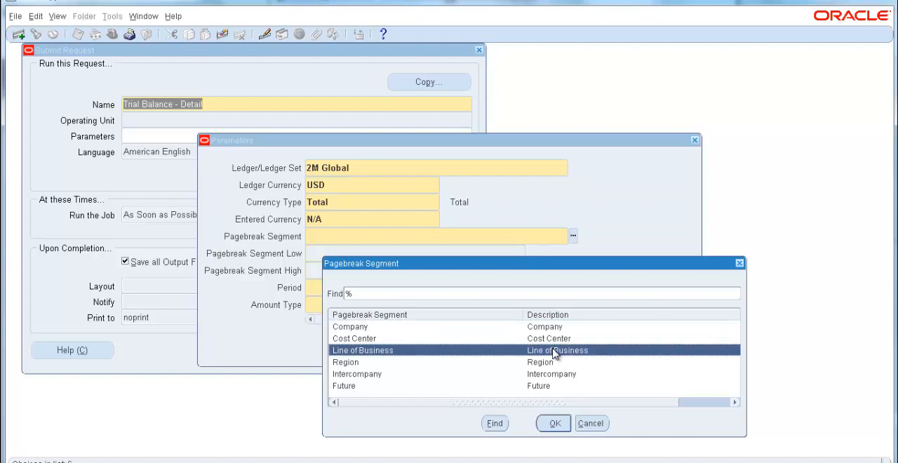
click(553, 423)
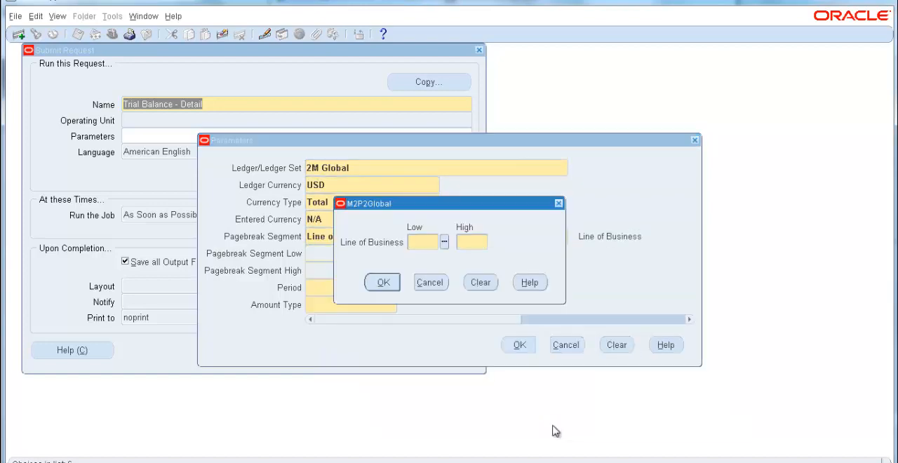
Step: Set the Line of Business range from 100 (Energy) as the low value to 400 as the high value
click(443, 241)
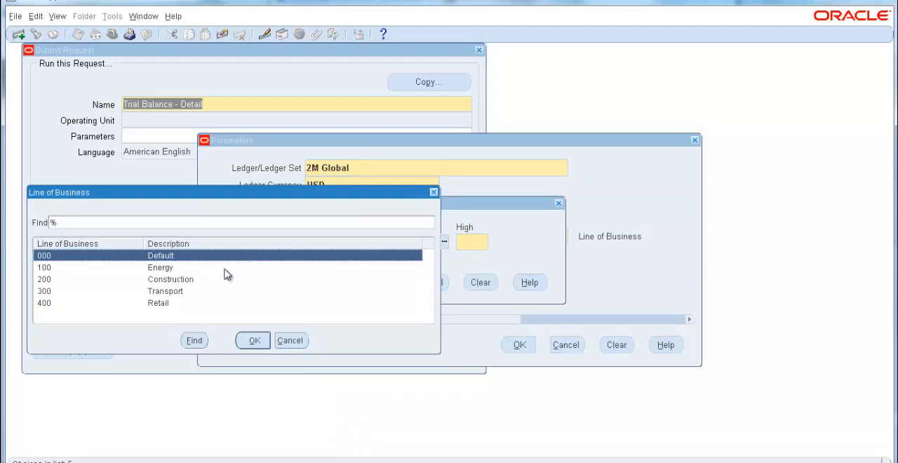
click(171, 269)
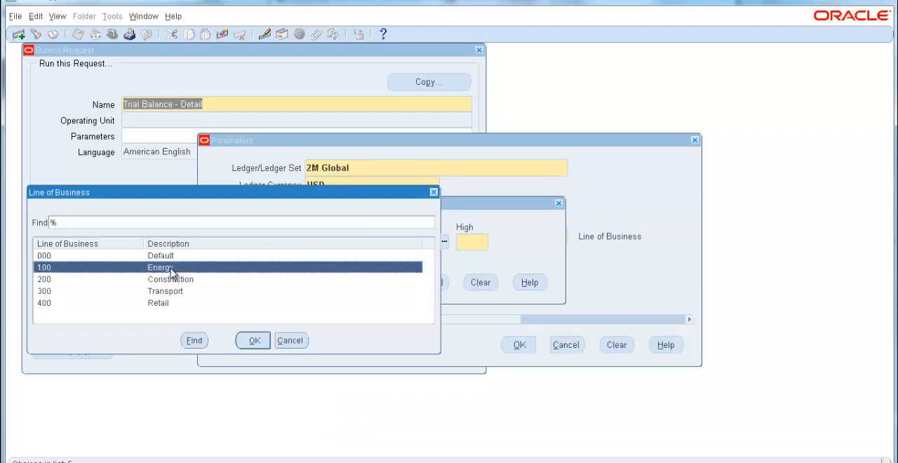
click(254, 342)
text(400)
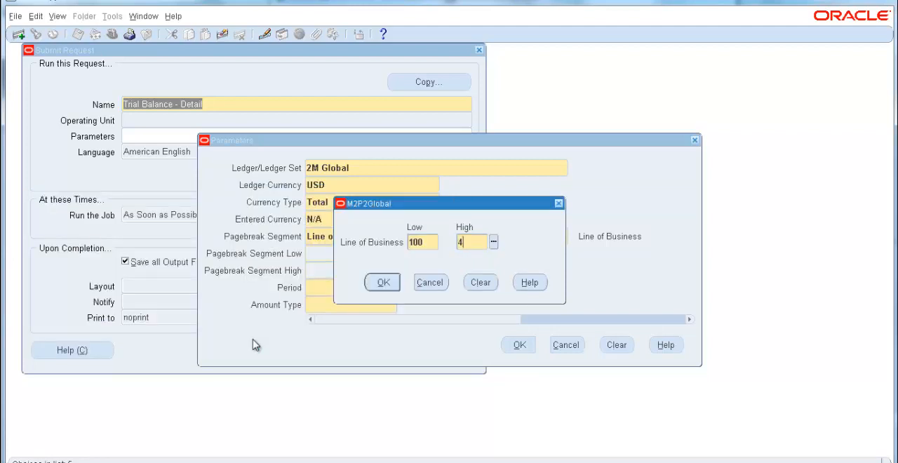
click(385, 284)
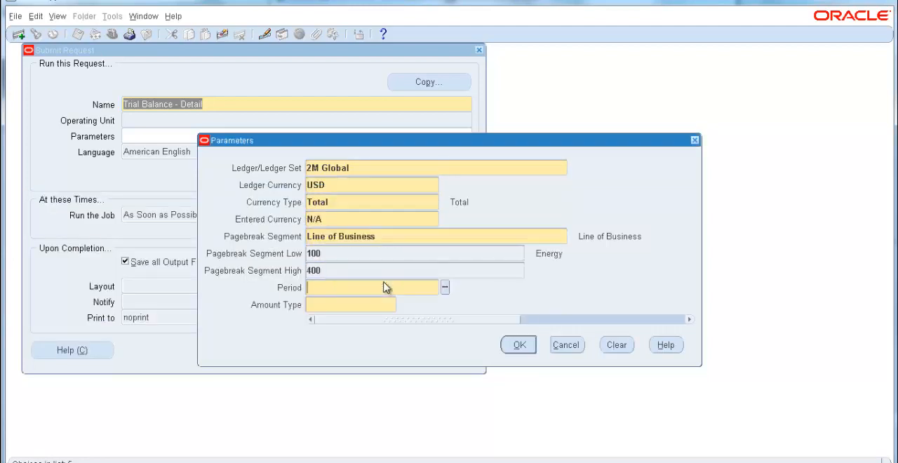
Step: Choose JUL-13 as the report period
click(446, 289)
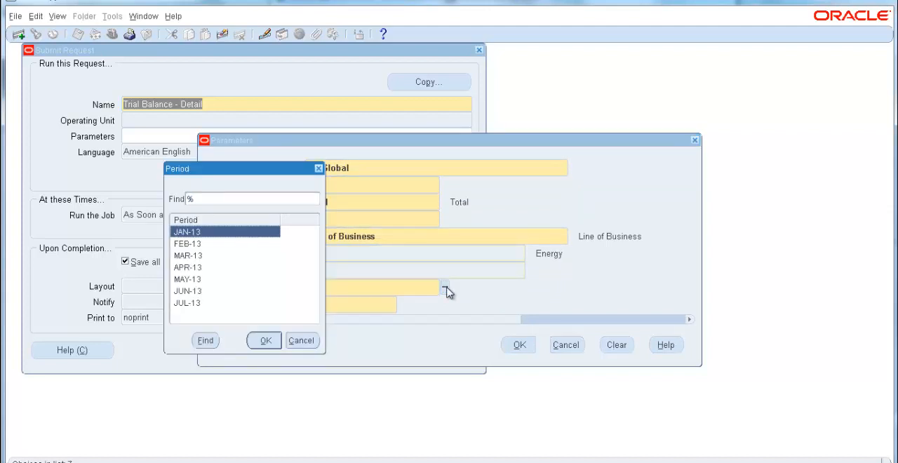
click(199, 305)
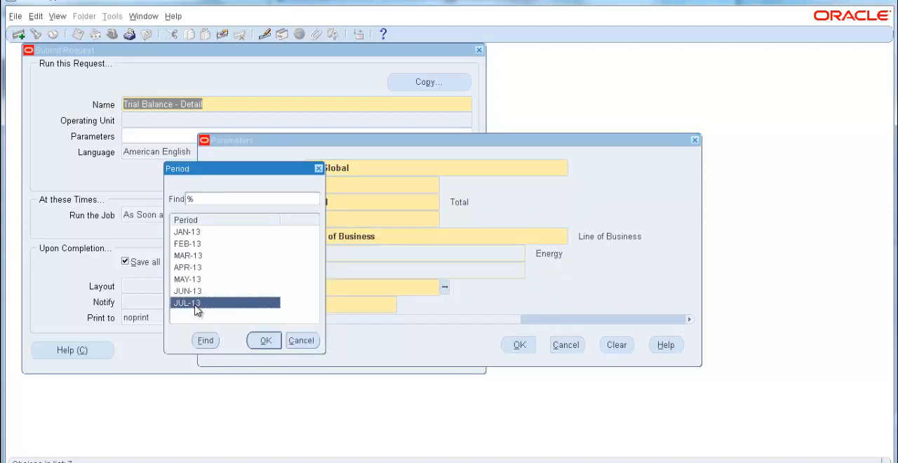
click(264, 342)
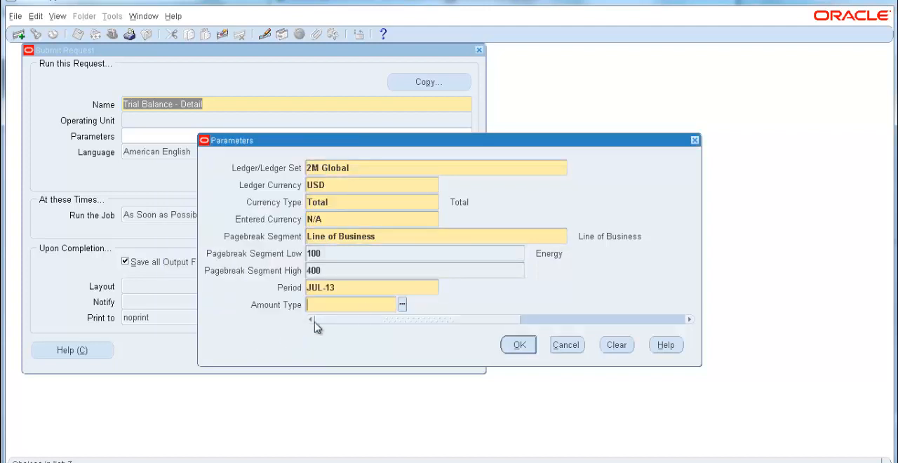
Step: Choose YTD (Year-to-Date) as the report's amount type
click(401, 305)
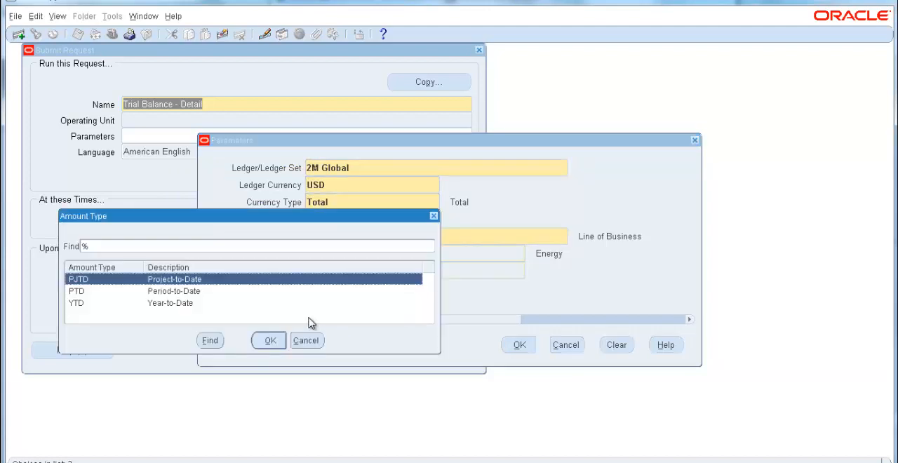
click(194, 308)
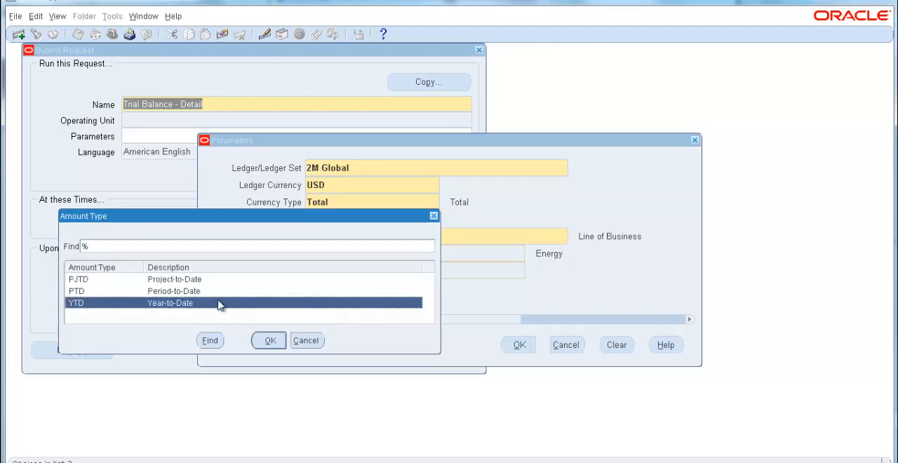
click(195, 293)
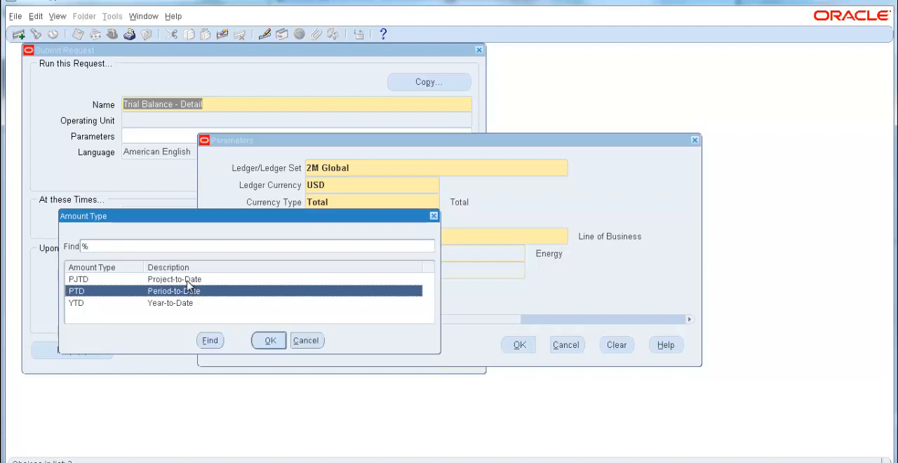
click(189, 280)
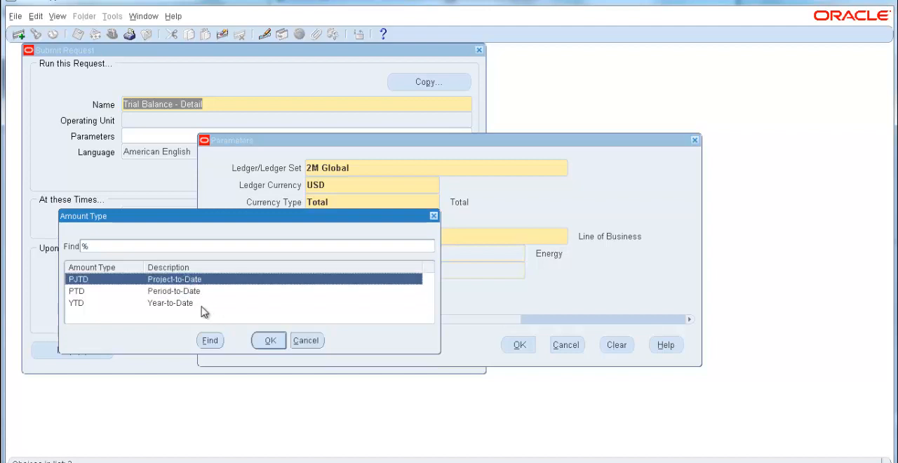
click(197, 304)
click(269, 342)
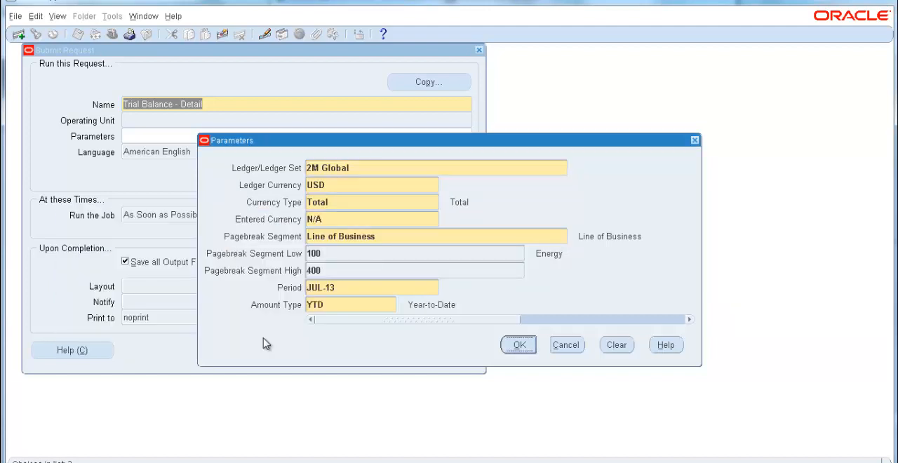
Step: Accept the parameters, submit the Trial Balance - Detail request and decline submitting another one
key(Return)
click(336, 350)
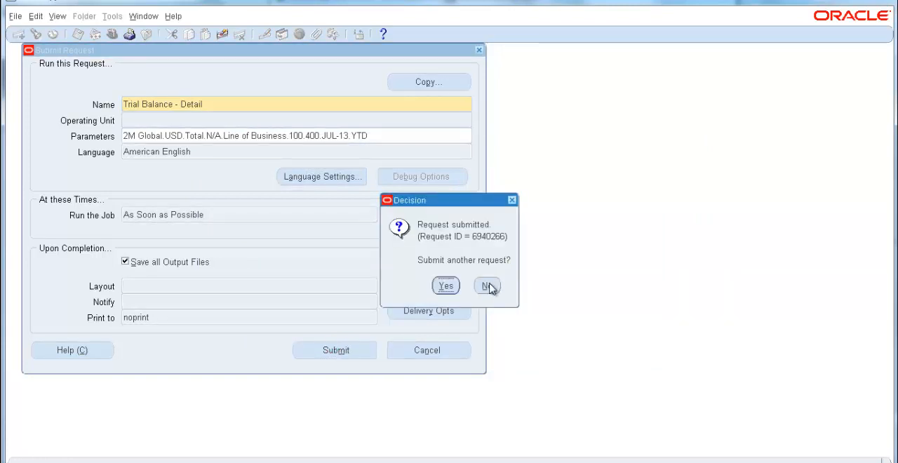
click(489, 287)
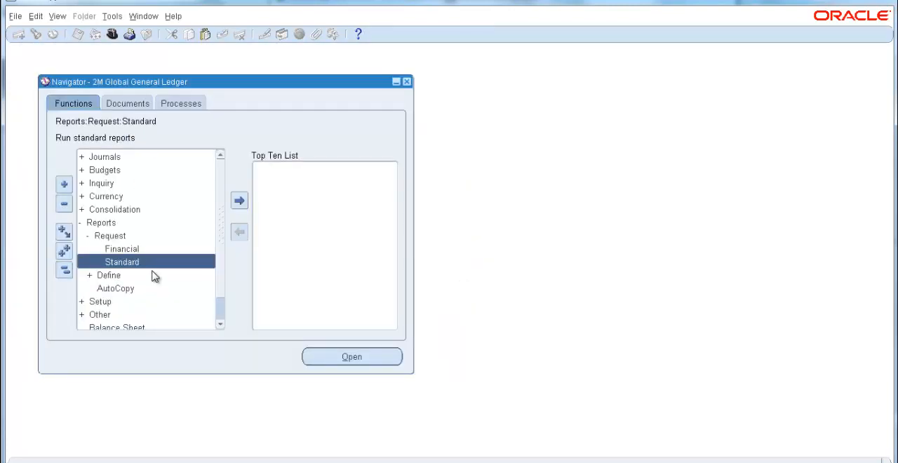
Step: List all of your own concurrent requests and refresh the status of the newest Trial Balance - Detail request
click(58, 17)
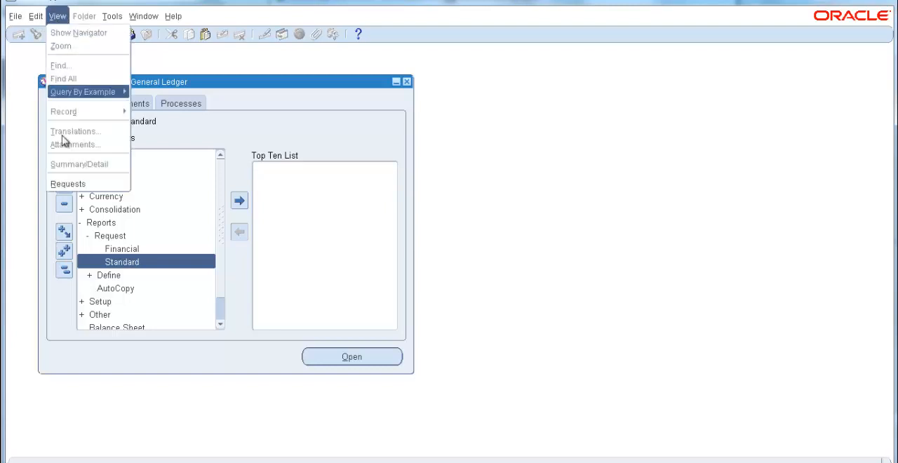
click(70, 184)
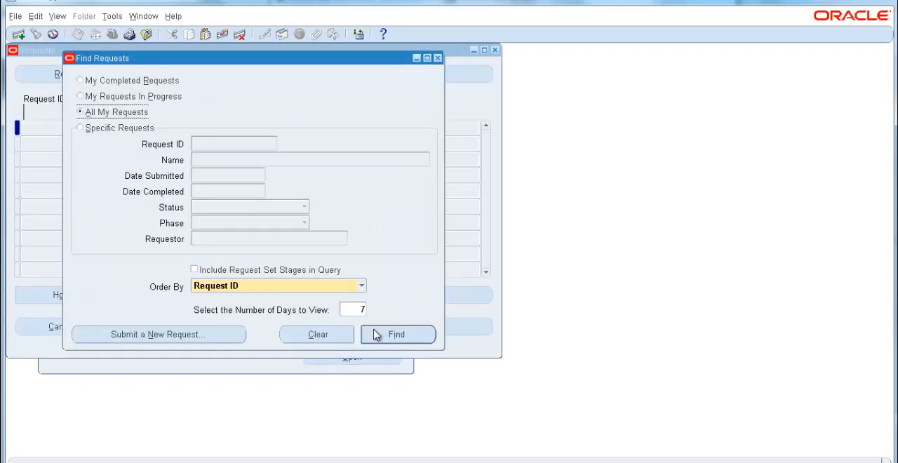
click(377, 334)
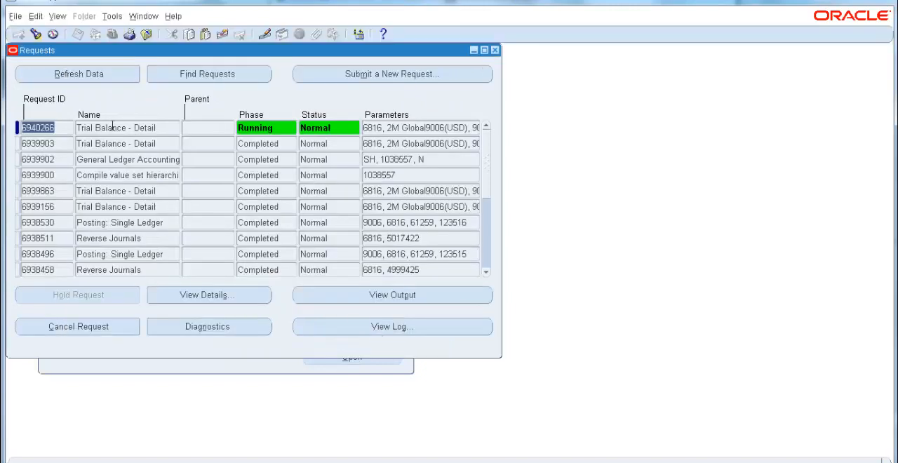
click(95, 77)
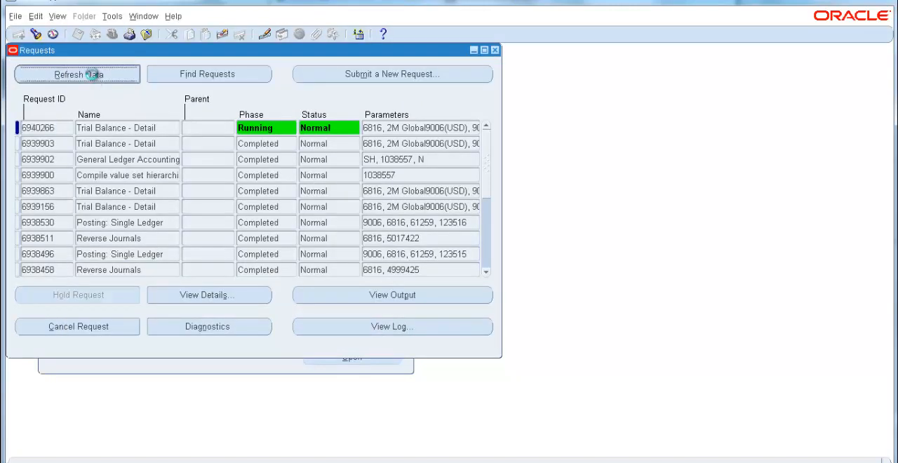
click(95, 77)
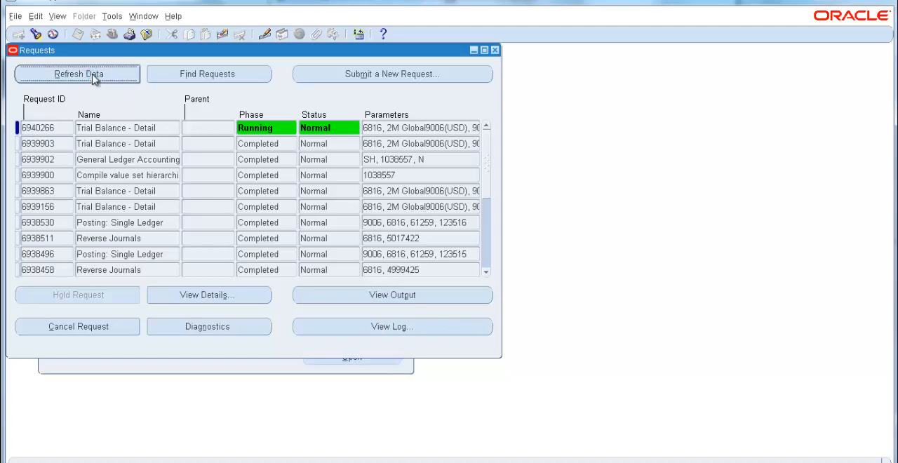
Step: Open the newest Trial Balance - Detail request's output, maximize it and examine the line of business on each report page
click(388, 295)
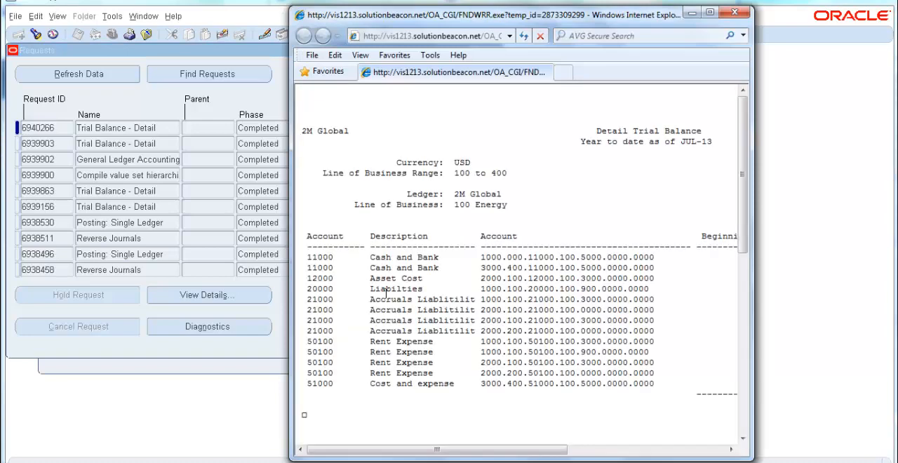
click(710, 12)
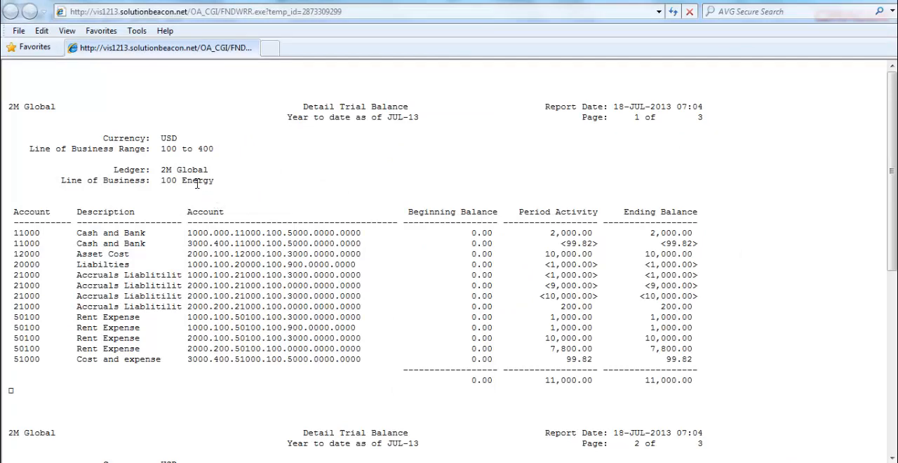
mouse_move(160, 168)
mouse_down()
mouse_move(208, 169)
mouse_move(162, 180)
mouse_up()
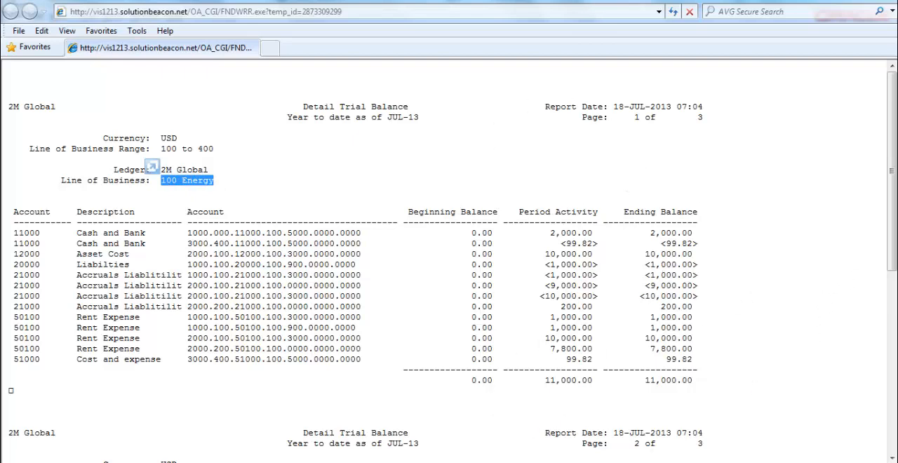
drag(895, 219, 894, 353)
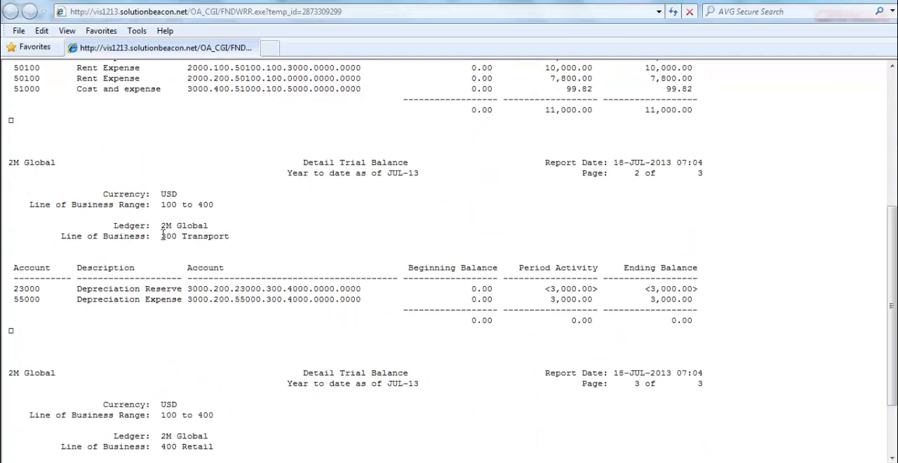
drag(162, 236, 176, 236)
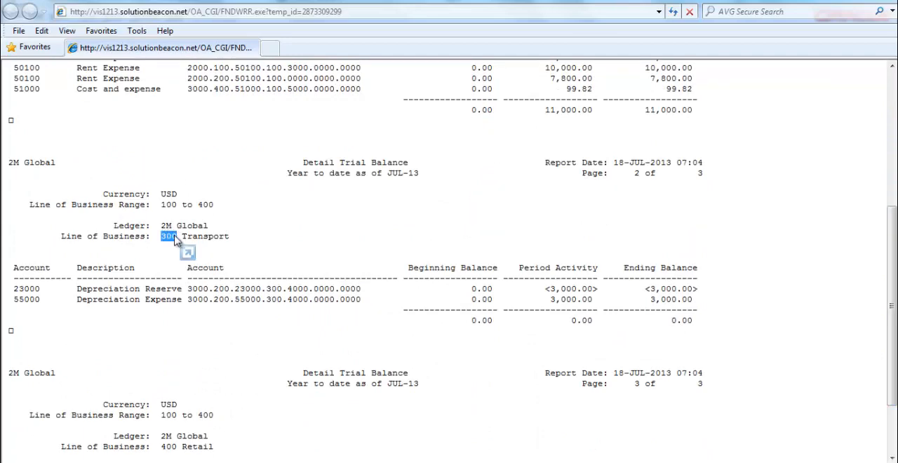
drag(893, 295, 893, 376)
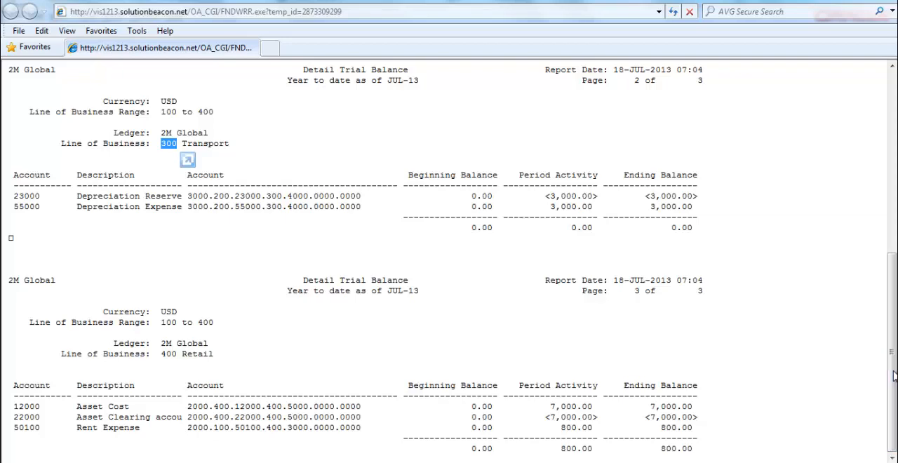
drag(162, 354, 173, 354)
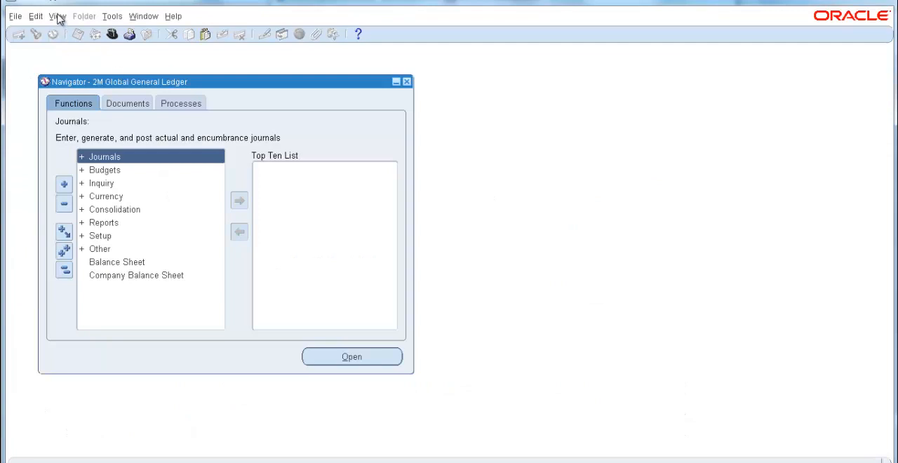
Step: Start submitting a new single request from the requests finder
click(58, 16)
click(68, 183)
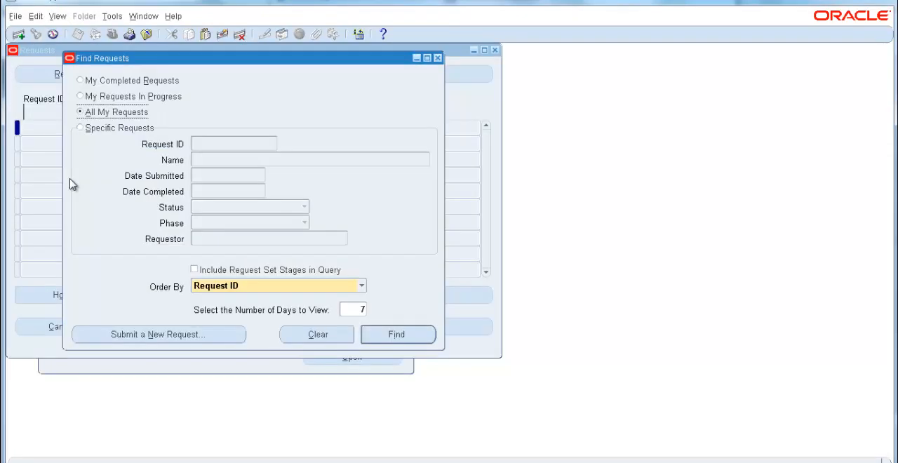
click(204, 335)
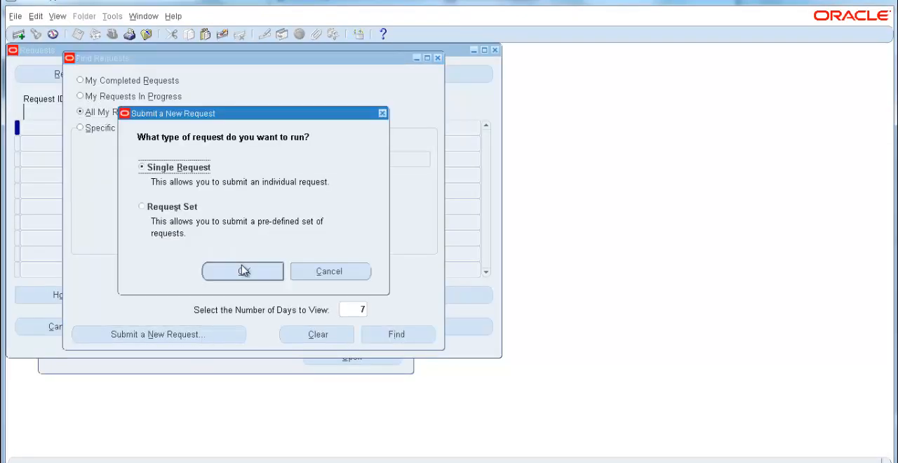
click(244, 272)
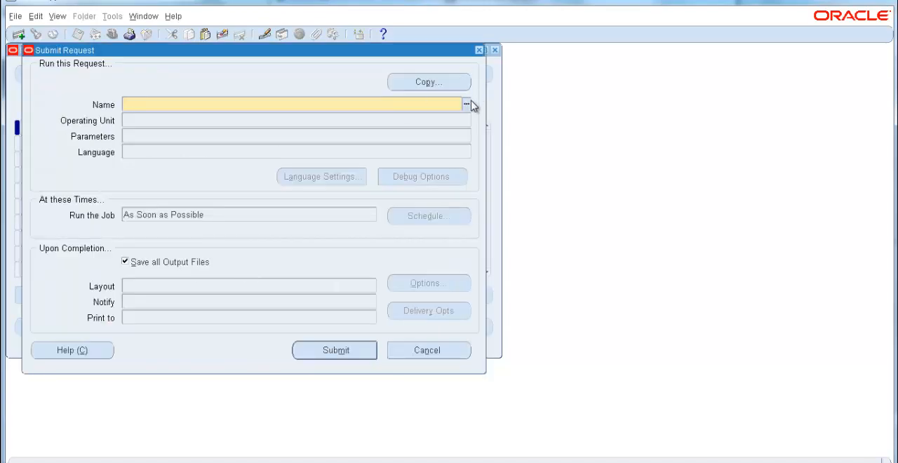
Step: Search the report names for %trial%bala% and choose Trial Balance - Detail as the request to run
click(467, 103)
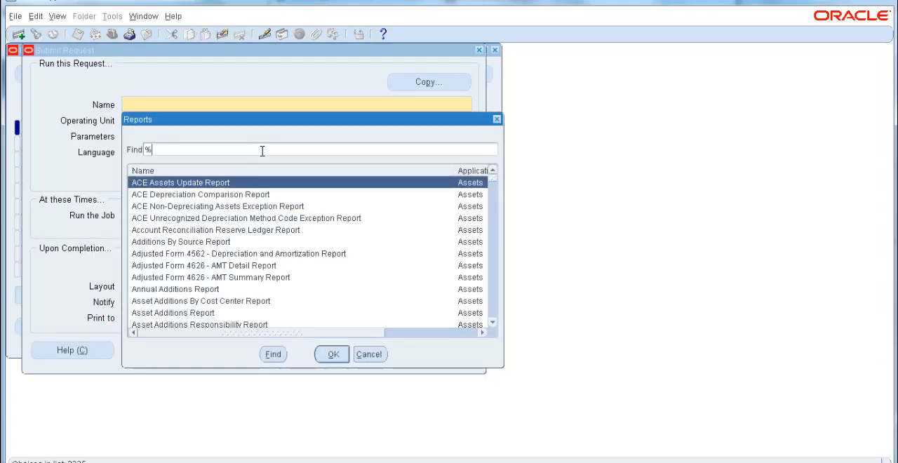
text(trial )
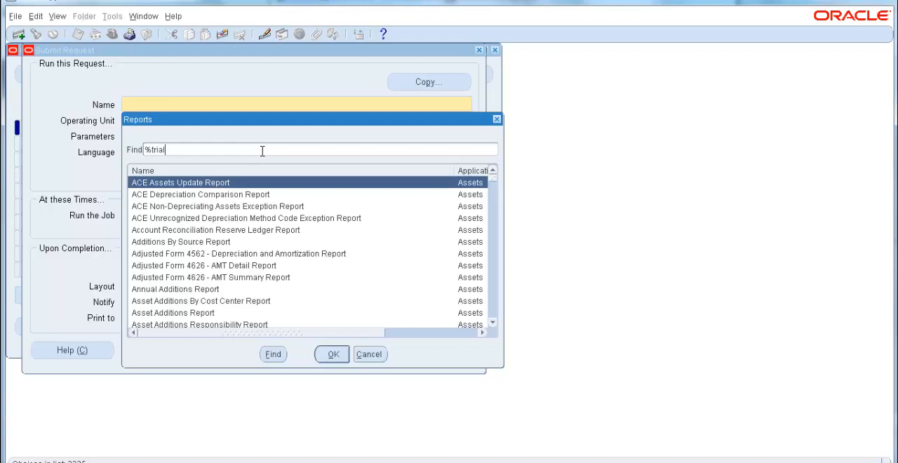
text(%bala%)
key(Return)
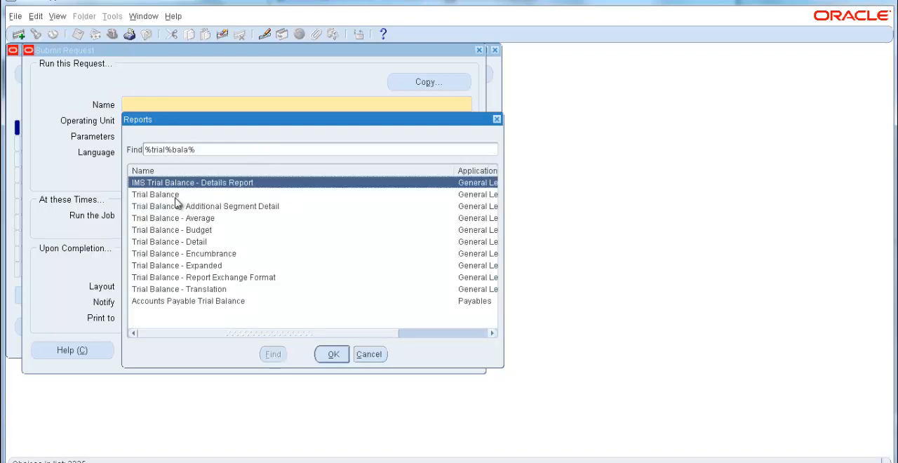
double_click(205, 241)
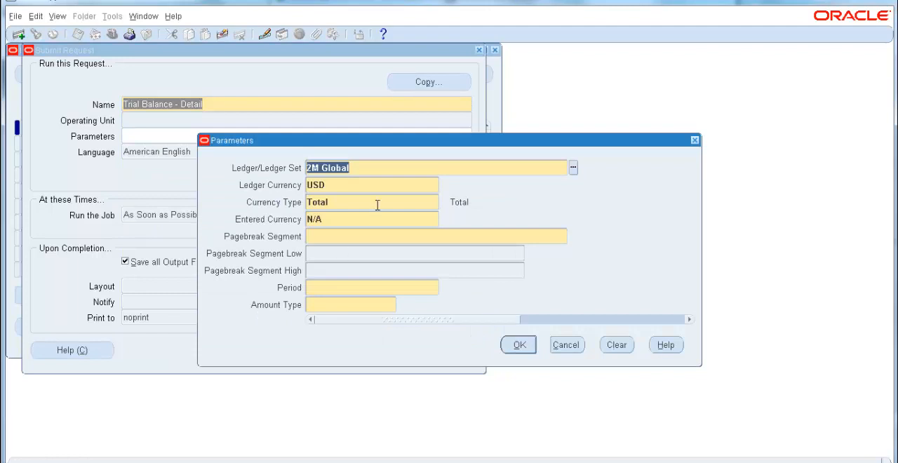
Step: Choose Company as the report's pagebreak segment
click(396, 236)
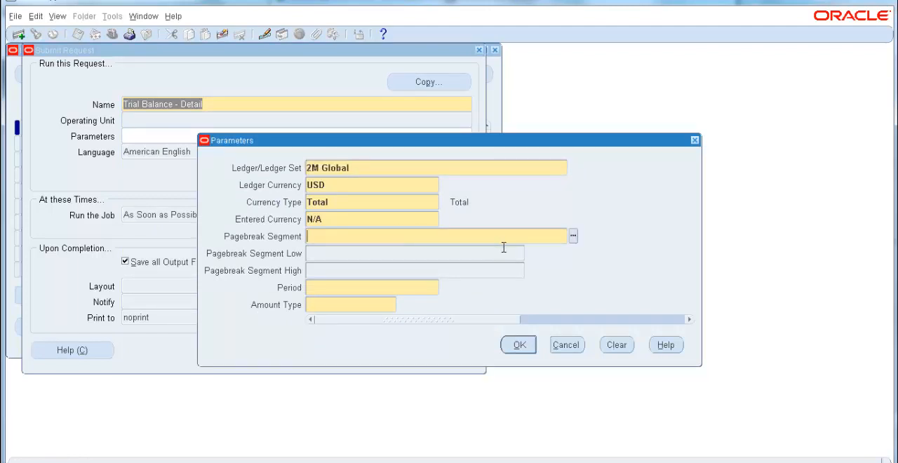
click(573, 237)
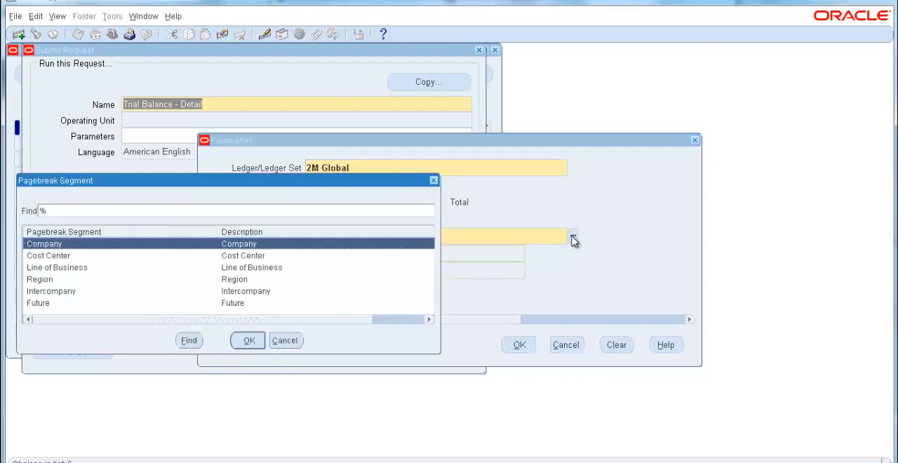
click(249, 338)
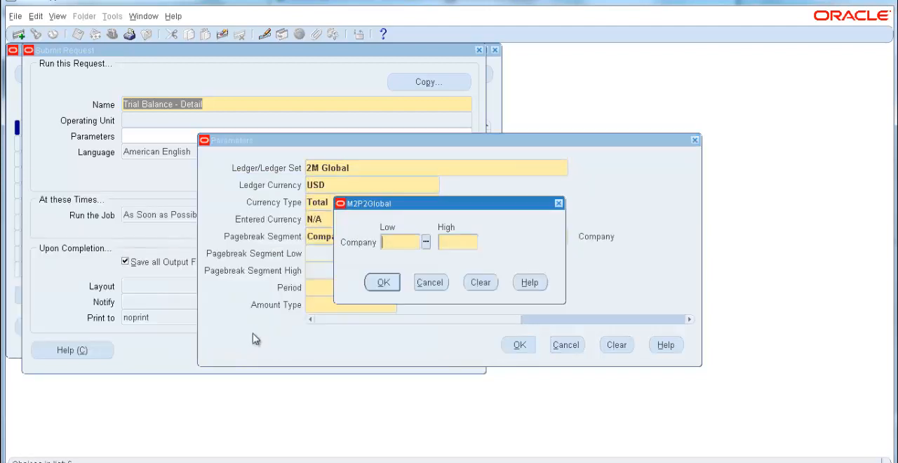
Step: Set the Company range from 1000 (M1 Global) as the low value to 9000 (P3 Company) as the high value
click(423, 242)
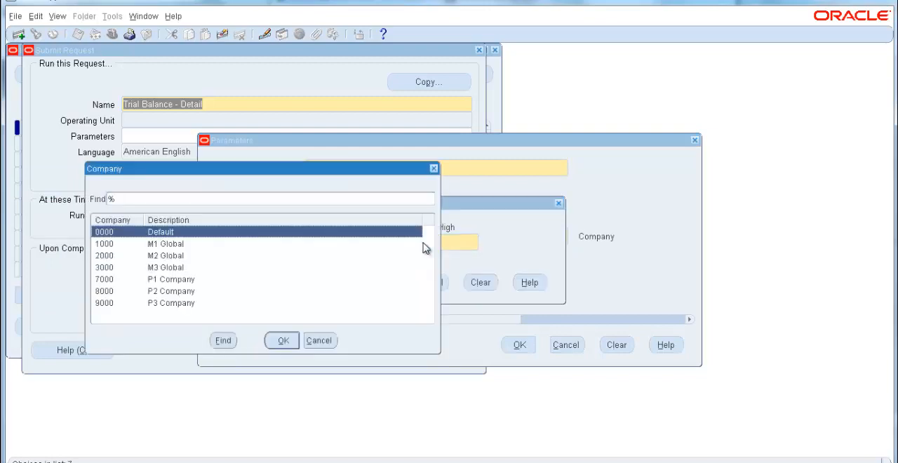
click(156, 245)
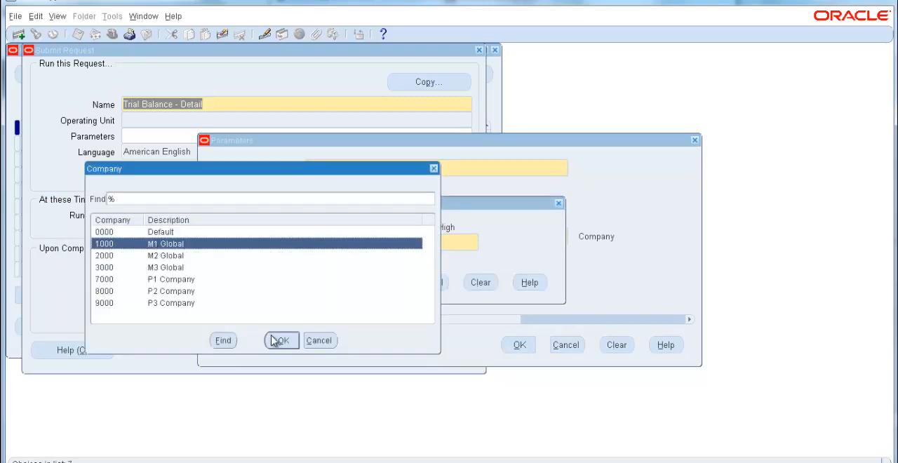
click(278, 340)
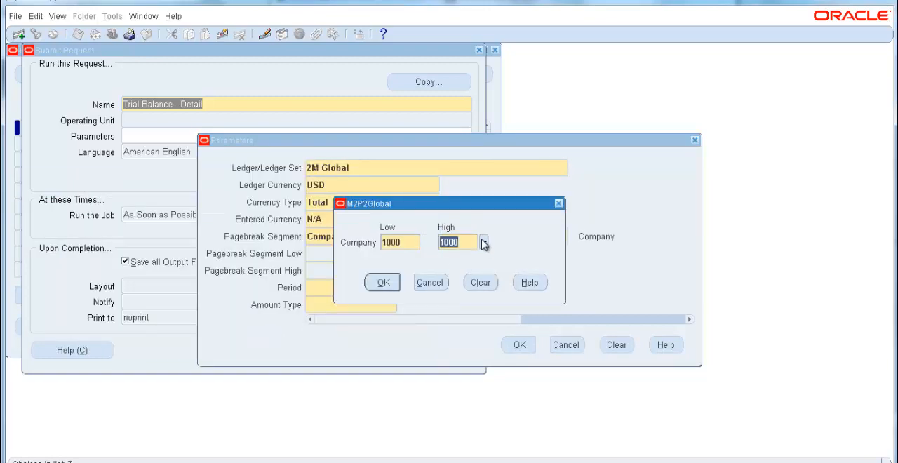
text(9000)
click(381, 281)
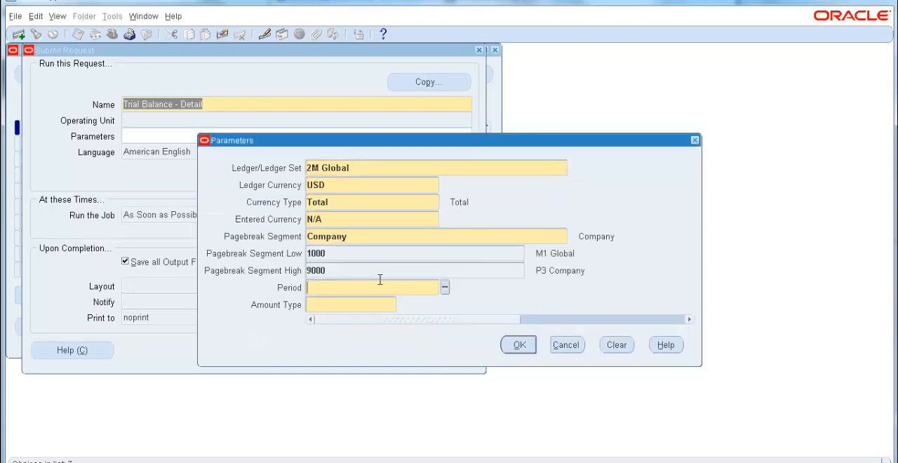
Step: Set the report period to JUL-13 and the amount type to YTD (Year-to-Date)
click(444, 286)
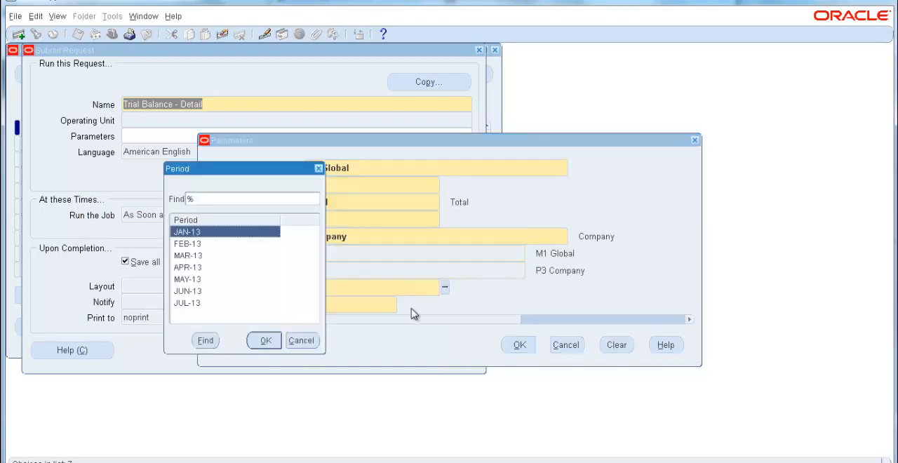
click(209, 304)
click(266, 340)
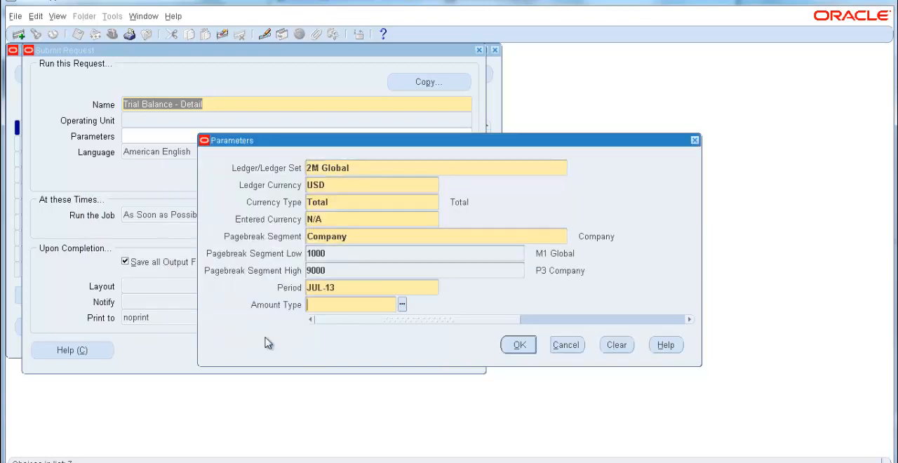
click(402, 303)
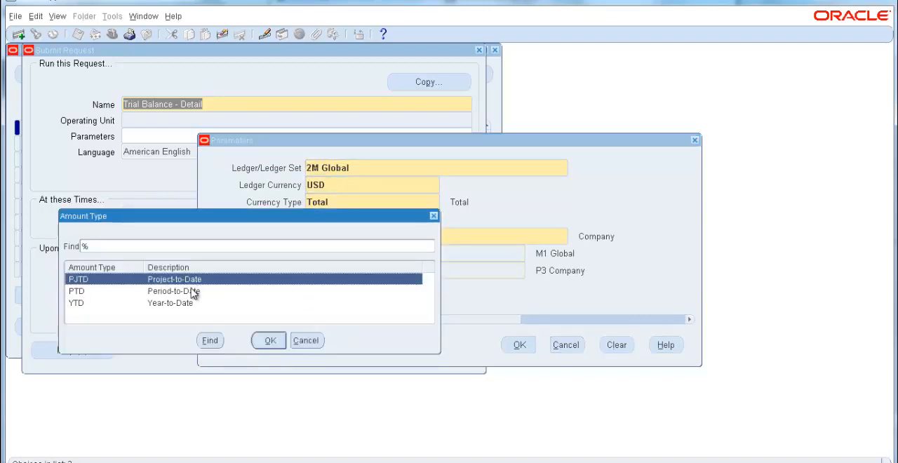
click(126, 304)
click(270, 341)
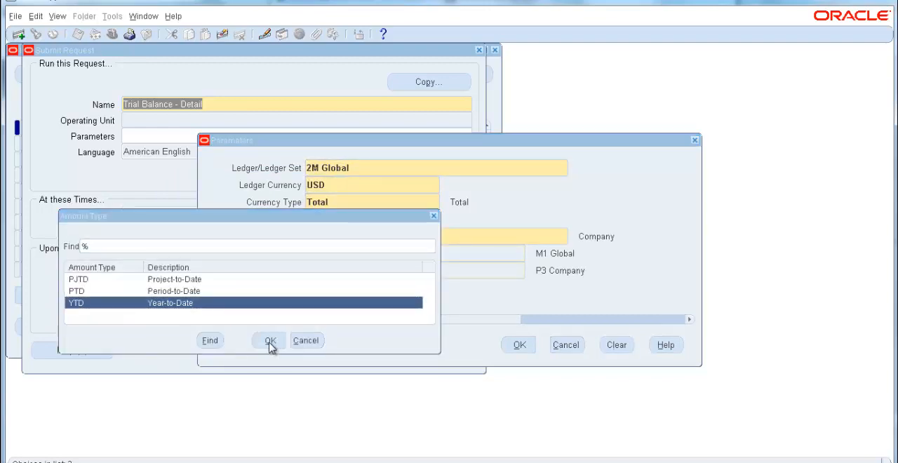
Step: Accept the report parameters and submit the Trial Balance - Detail request broken down by Company
click(519, 344)
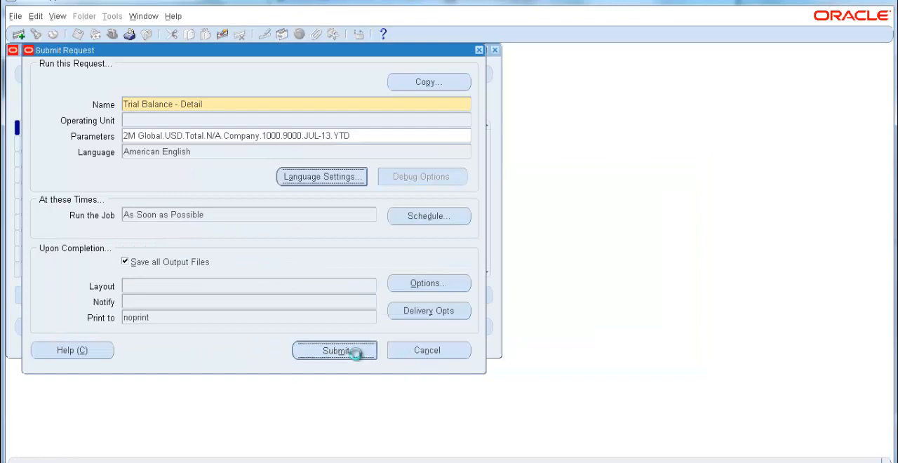
click(356, 351)
click(487, 341)
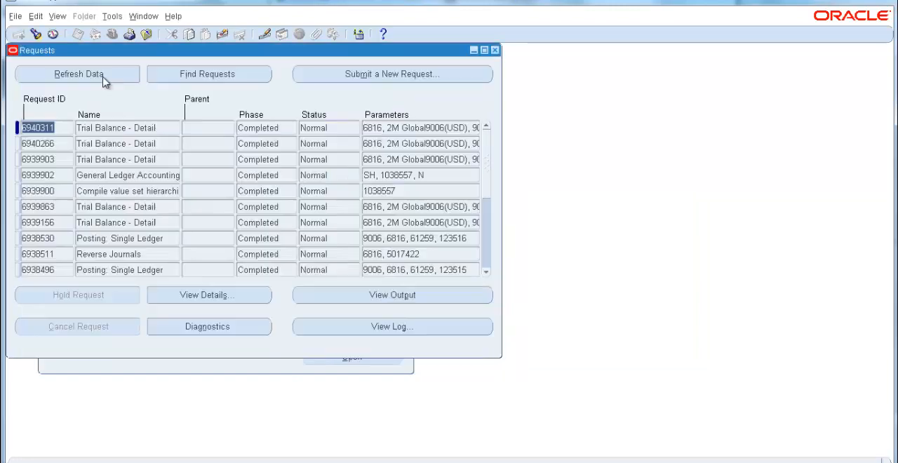
Step: View the output of the newest Trial Balance - Detail request and review the page for each company from 1000 onward
click(442, 301)
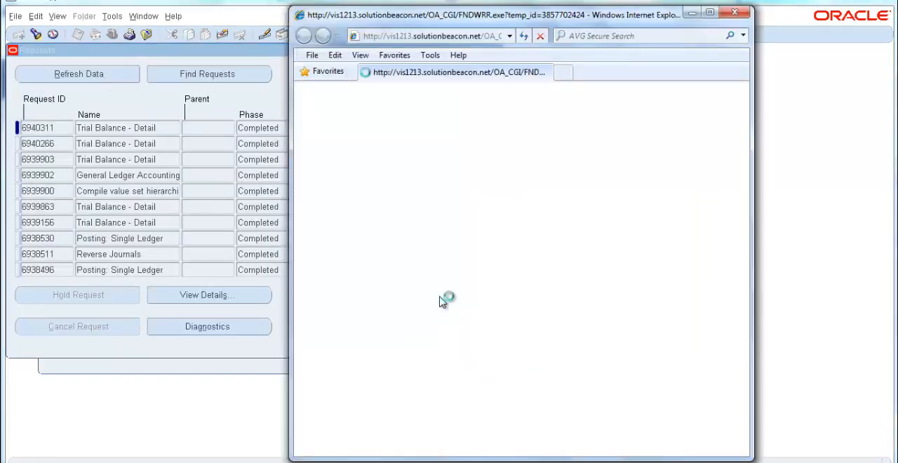
click(710, 11)
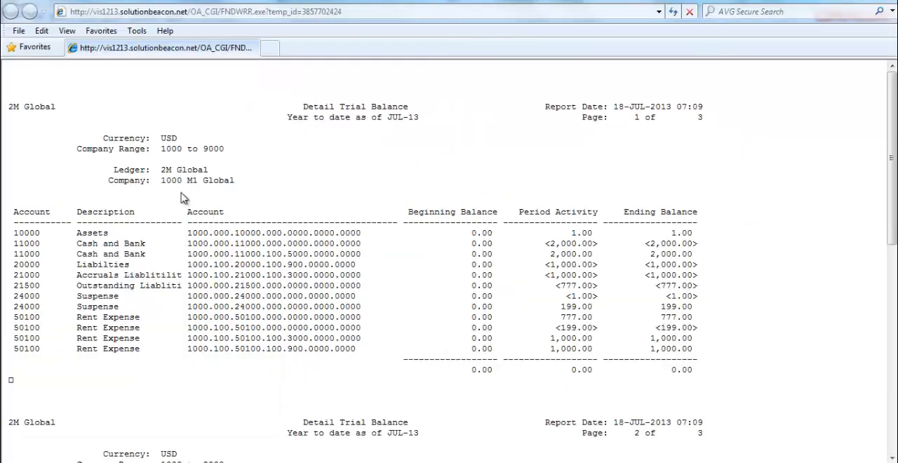
drag(161, 180, 186, 179)
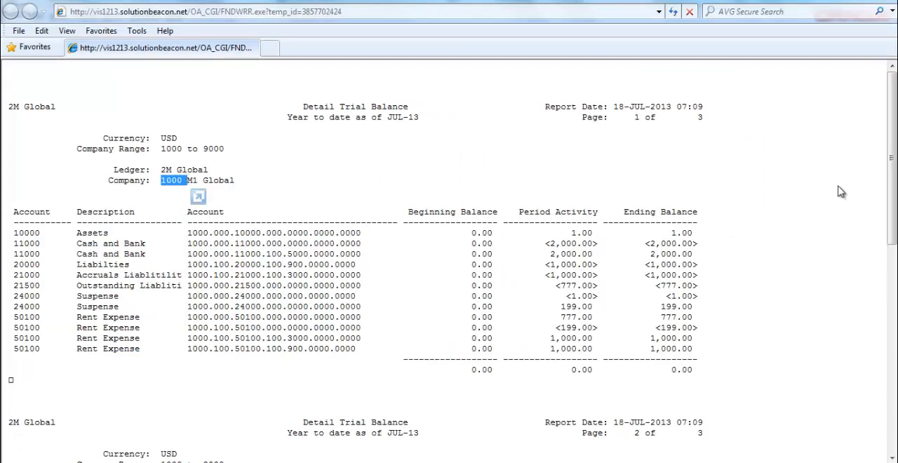
scroll(891, 159, down, 3)
scroll(265, 286, down, 6)
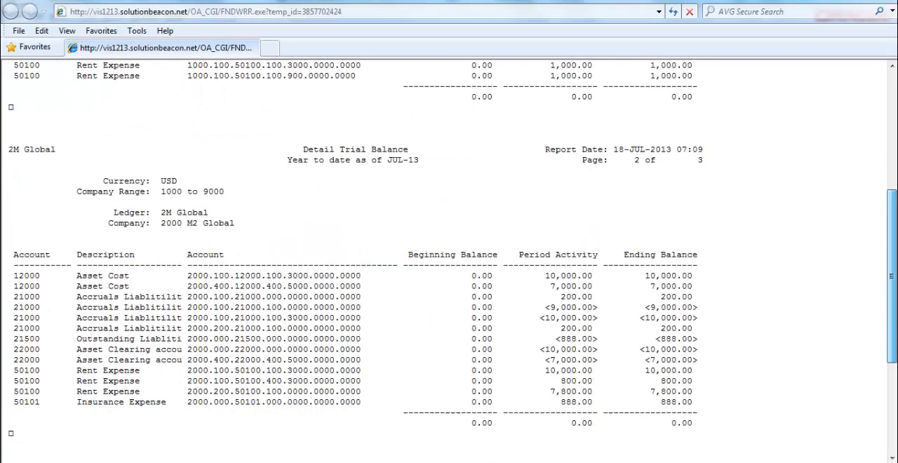
drag(160, 223, 187, 223)
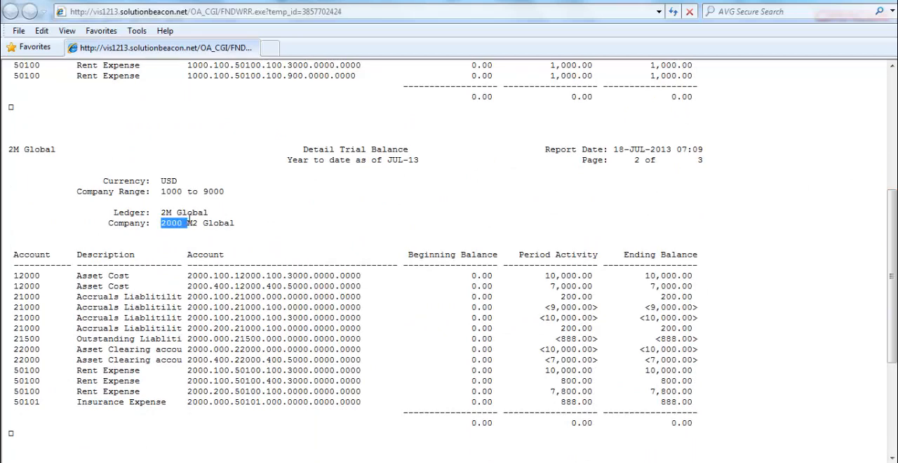
drag(895, 283, 895, 370)
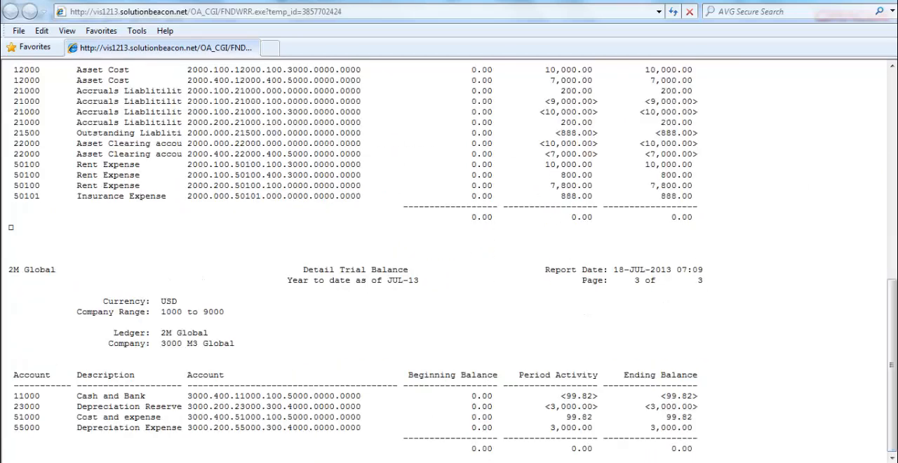
click(883, 4)
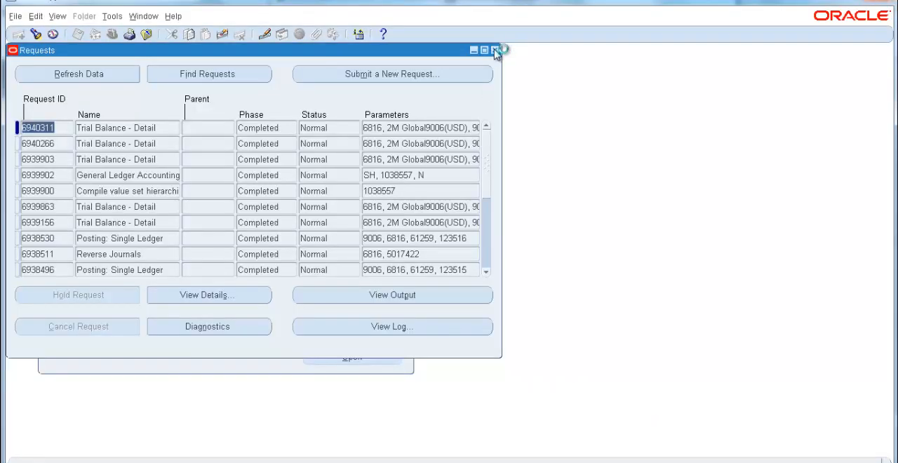
Step: Start a new single request and choose the Trial Balance - Detail report from the reports matching %trial%
click(461, 75)
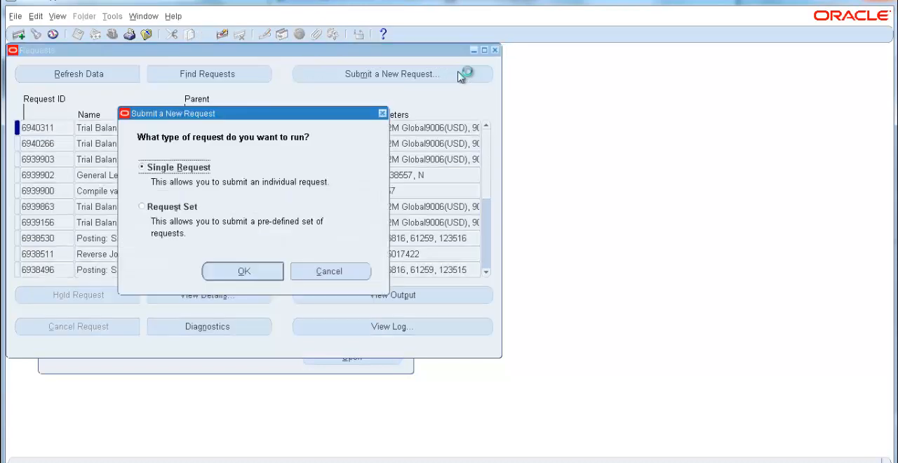
click(233, 273)
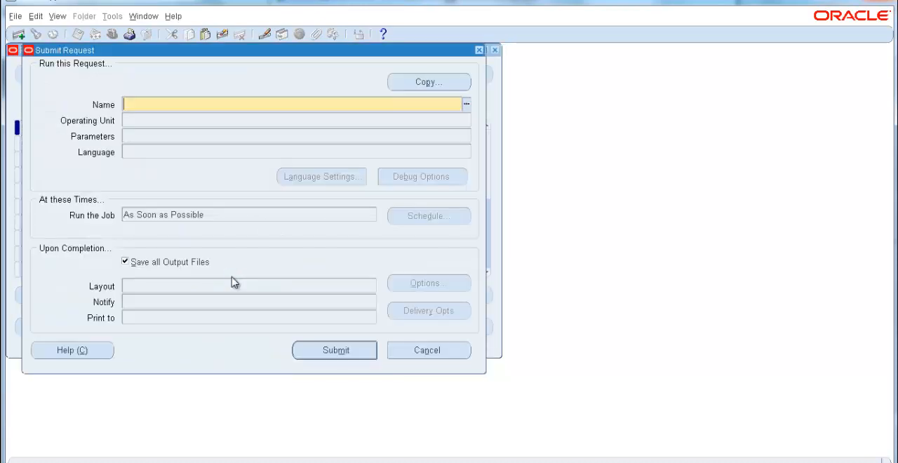
click(466, 105)
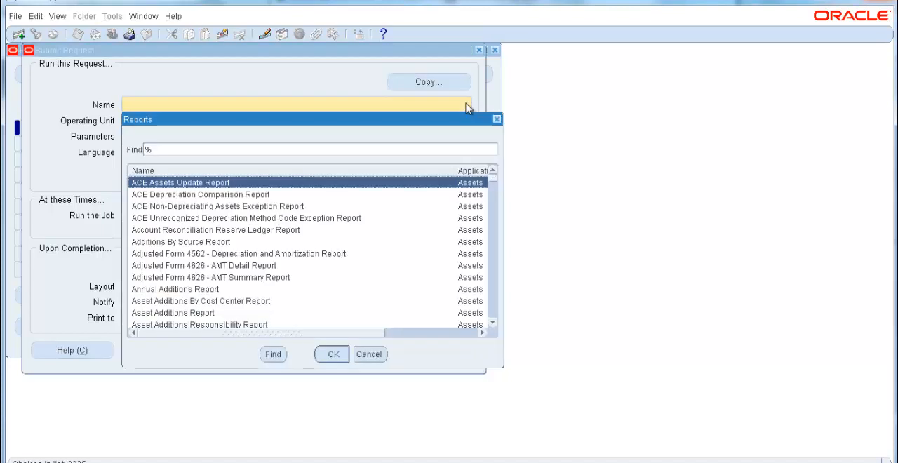
text(trial%)
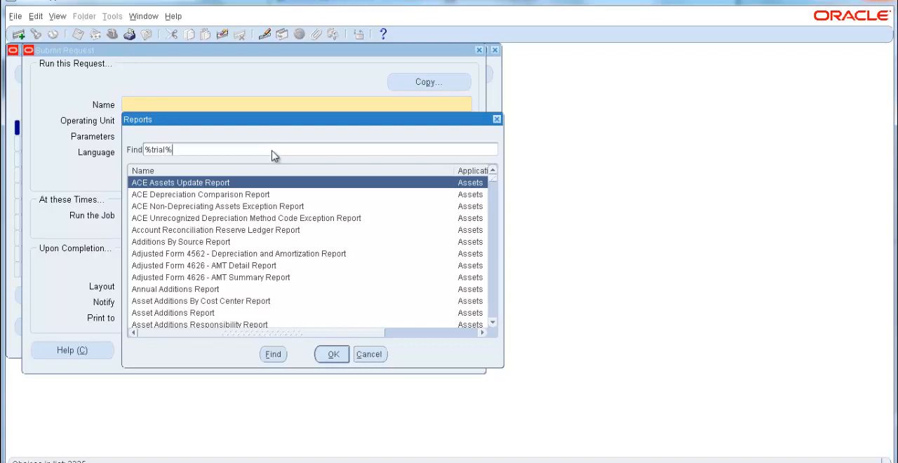
key(Return)
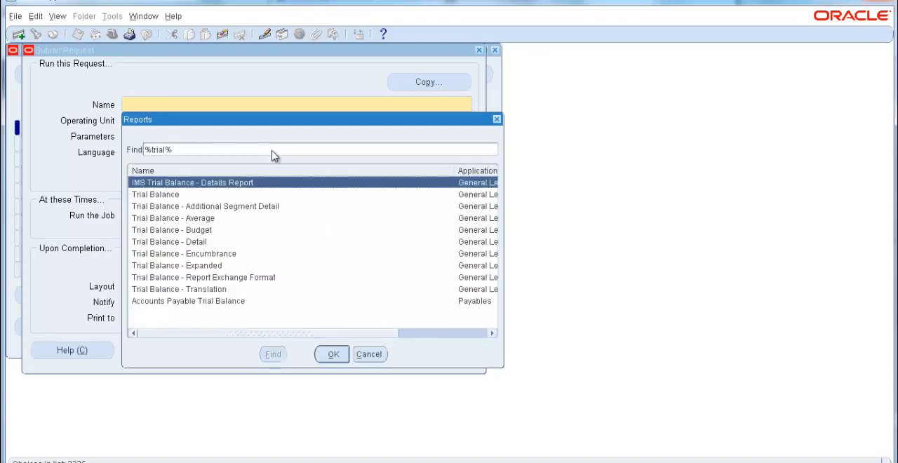
double_click(207, 242)
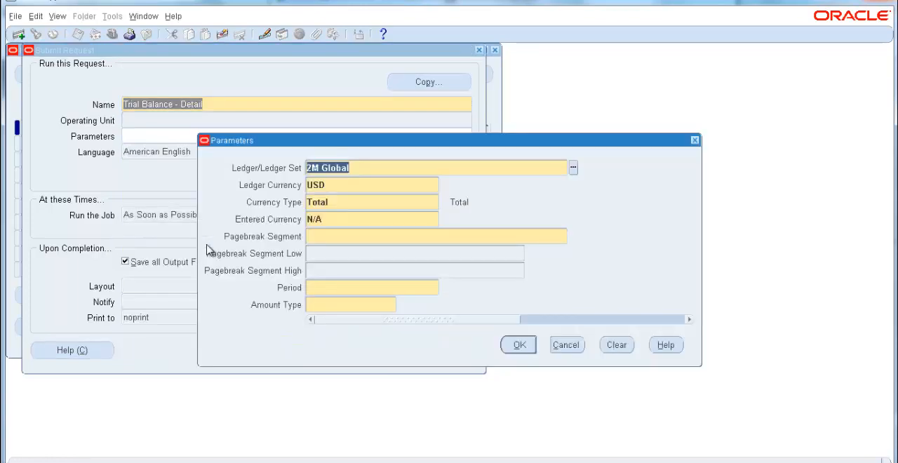
Step: Set the report's currency type to Entered and the entered currency to YEN
click(415, 218)
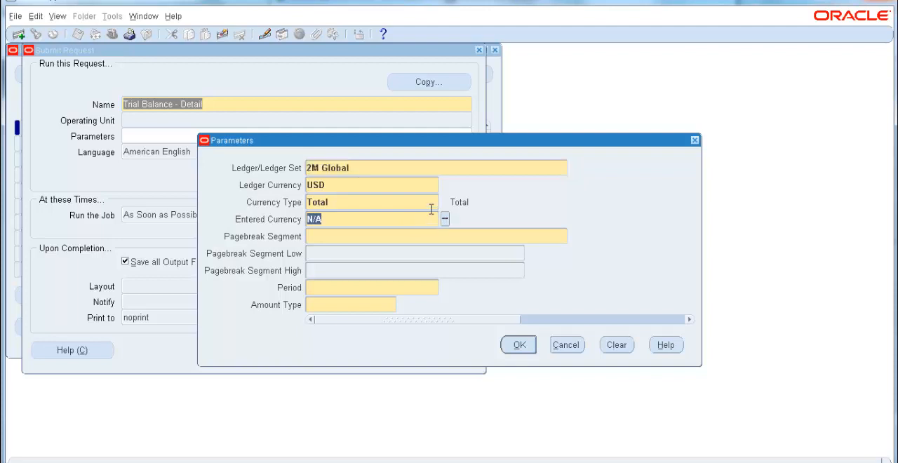
click(427, 203)
click(444, 202)
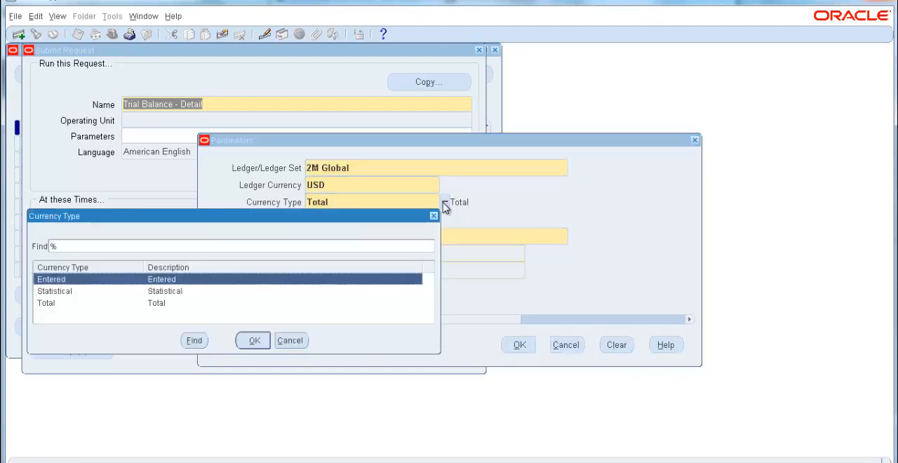
click(261, 345)
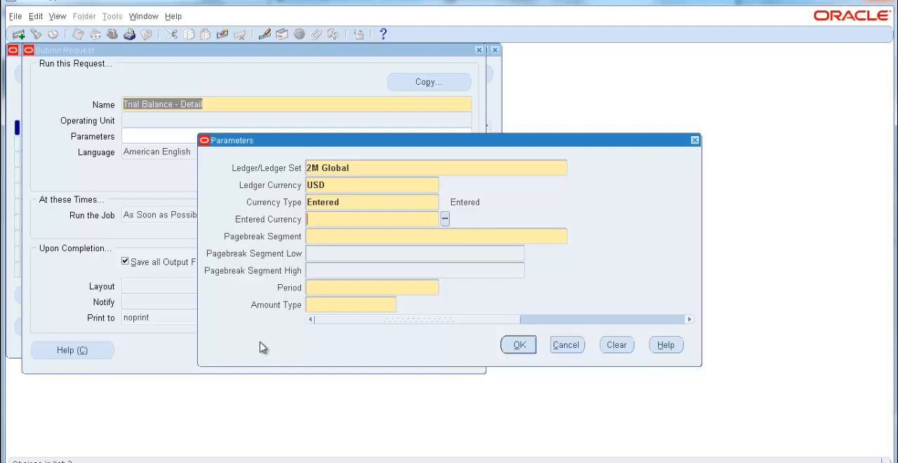
click(445, 219)
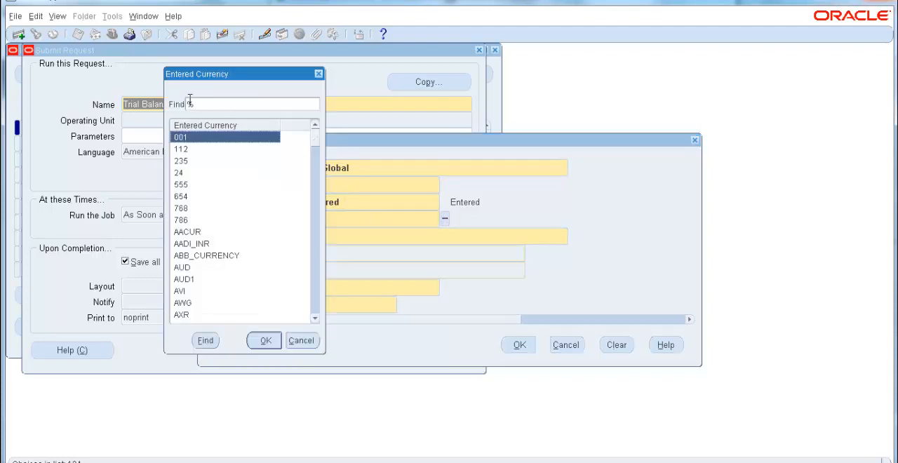
click(189, 104)
text(yen)
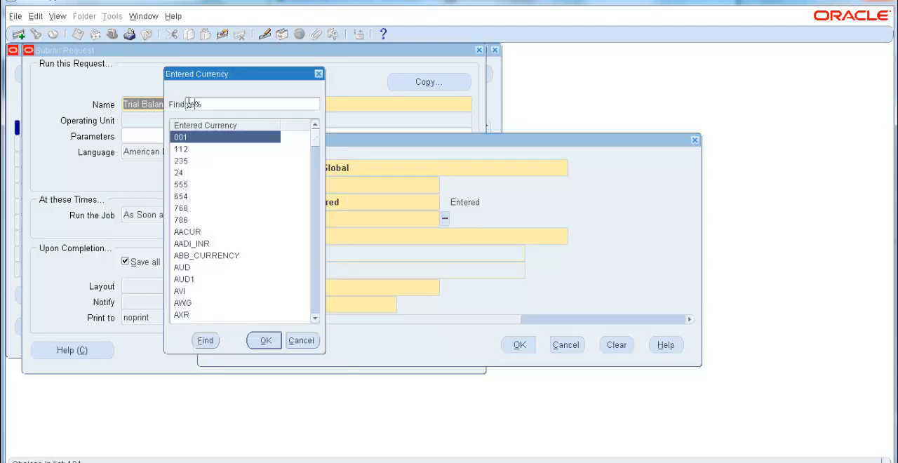
key(Return)
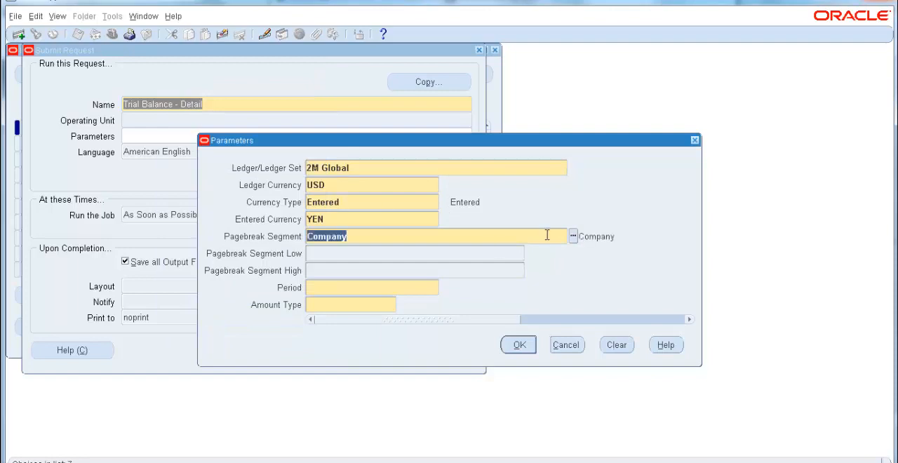
Step: Choose Cost Center as the report's pagebreak segment
click(573, 237)
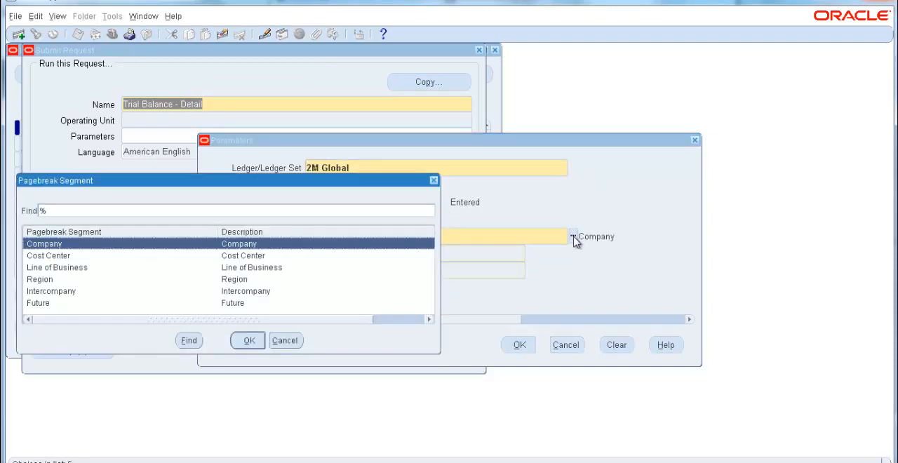
click(63, 256)
click(245, 341)
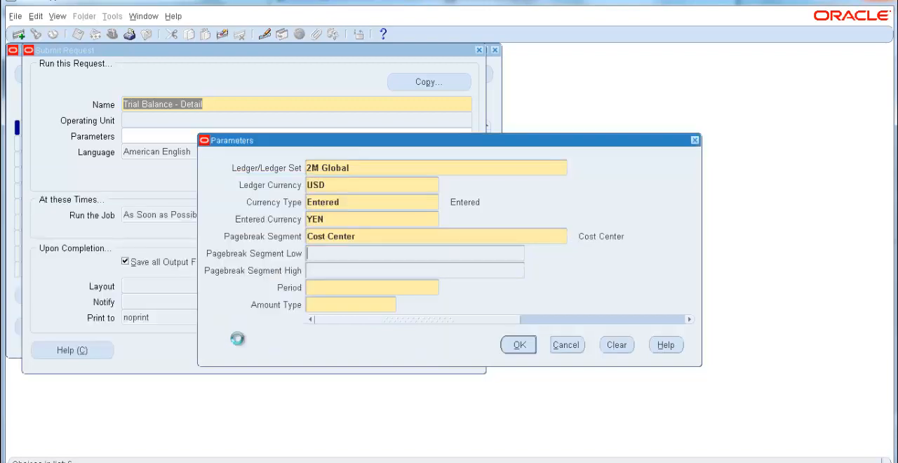
Step: Set the Cost Center range from 100 (Finance) as the low value to 400 (Supply Chain) as the high value
click(425, 243)
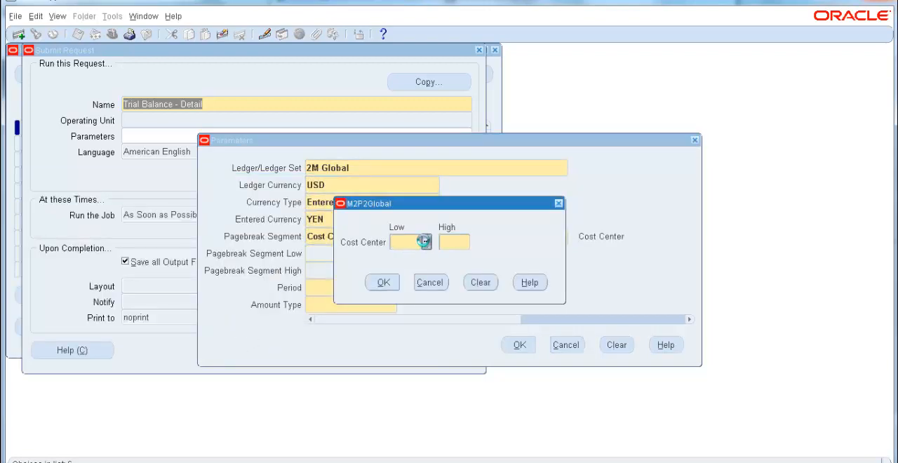
click(168, 270)
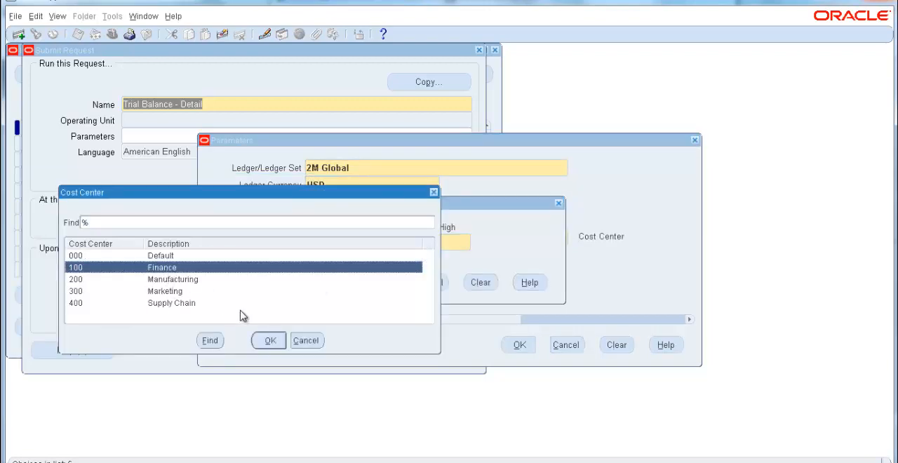
click(261, 340)
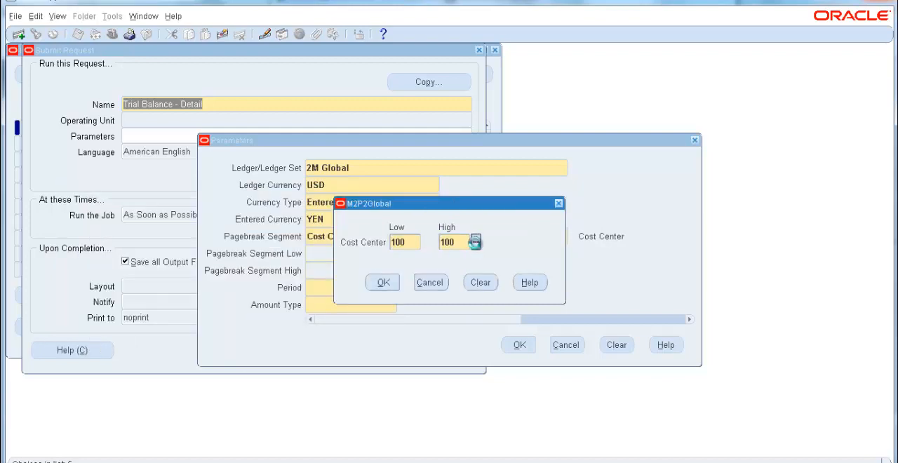
click(476, 242)
click(163, 305)
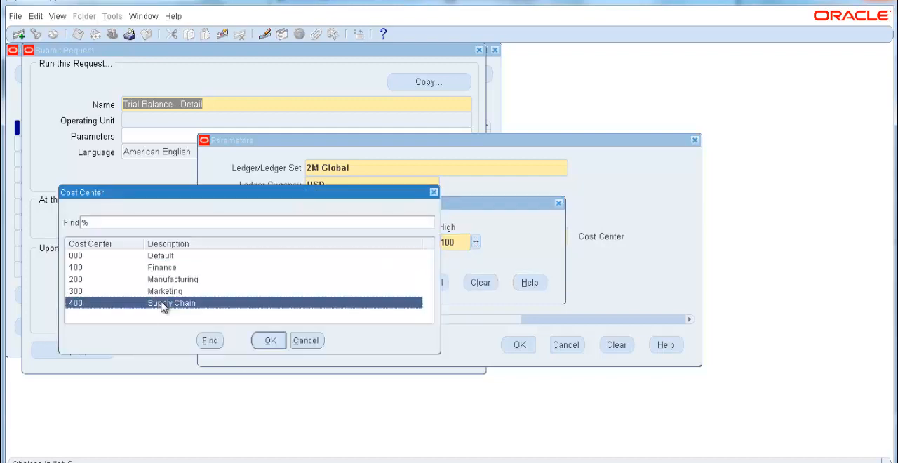
click(277, 343)
click(382, 282)
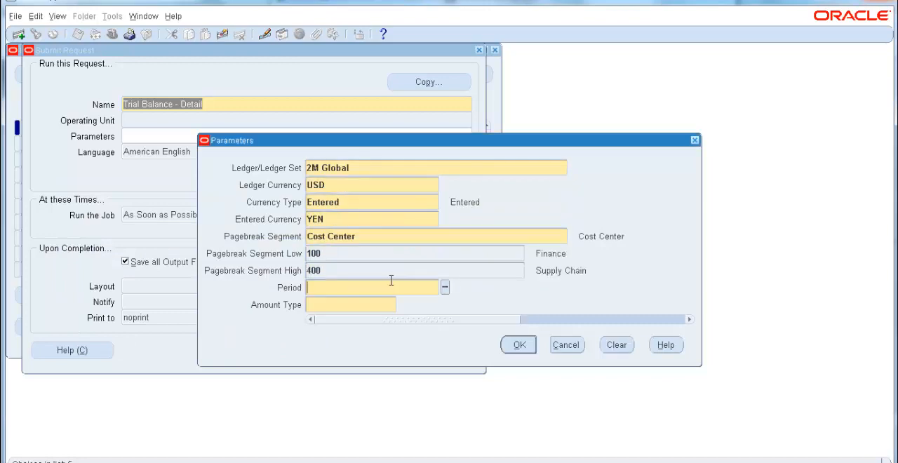
Step: Set the period to JUL-13 and the amount type to YTD (Year-to-Date), and submit the YEN cost center request
click(444, 287)
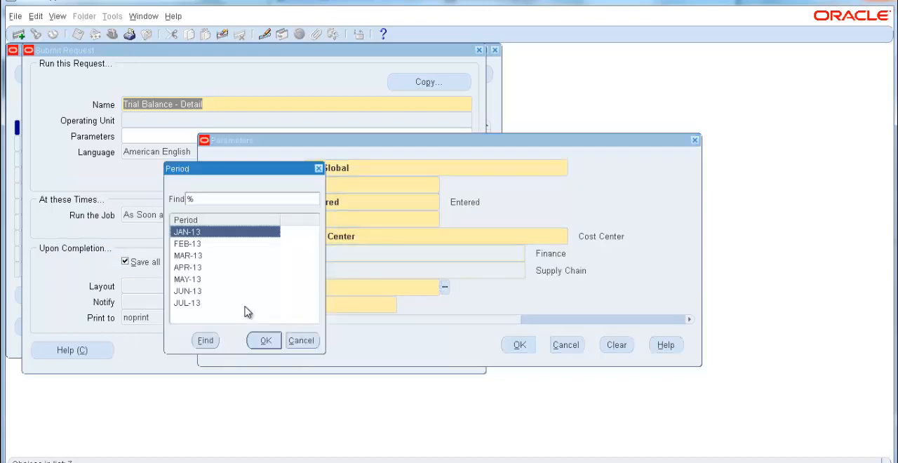
double_click(204, 305)
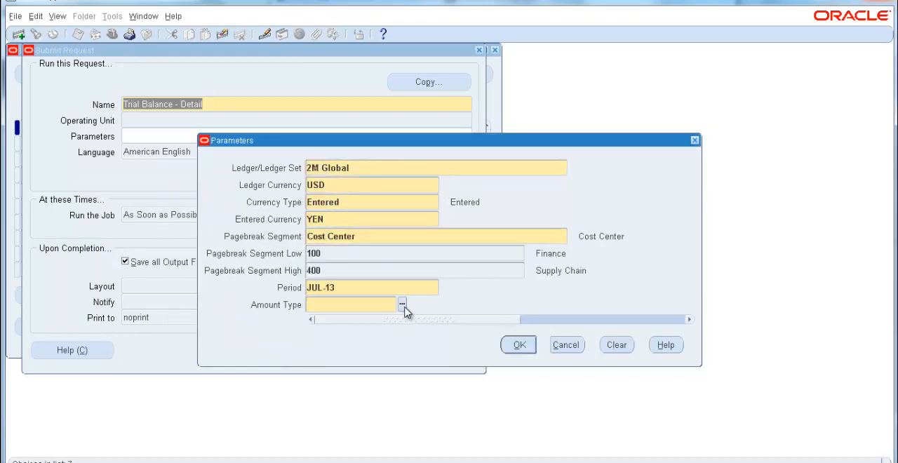
click(402, 304)
double_click(187, 303)
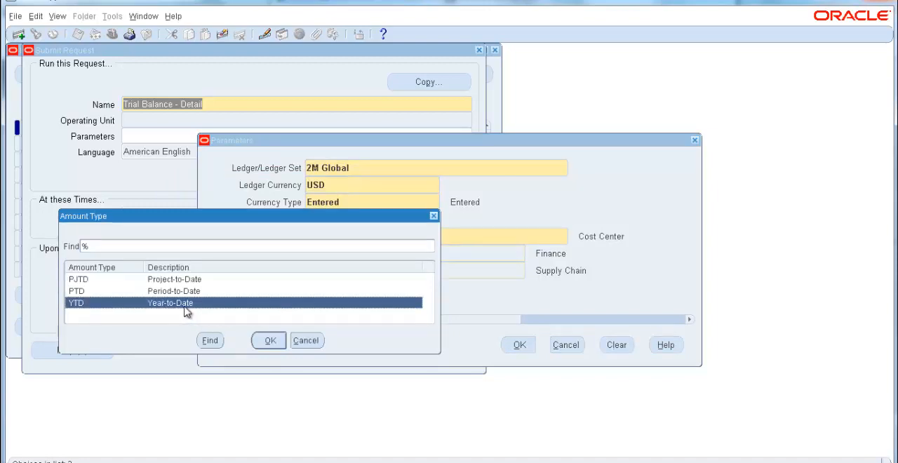
click(519, 344)
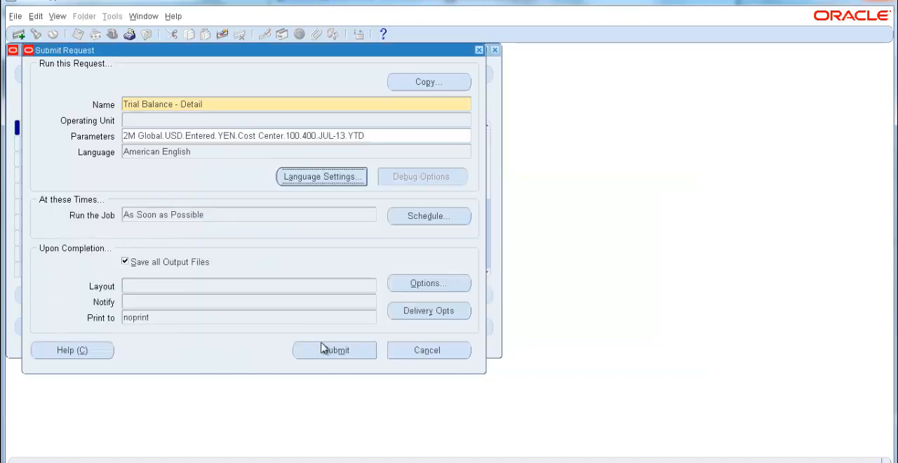
click(320, 350)
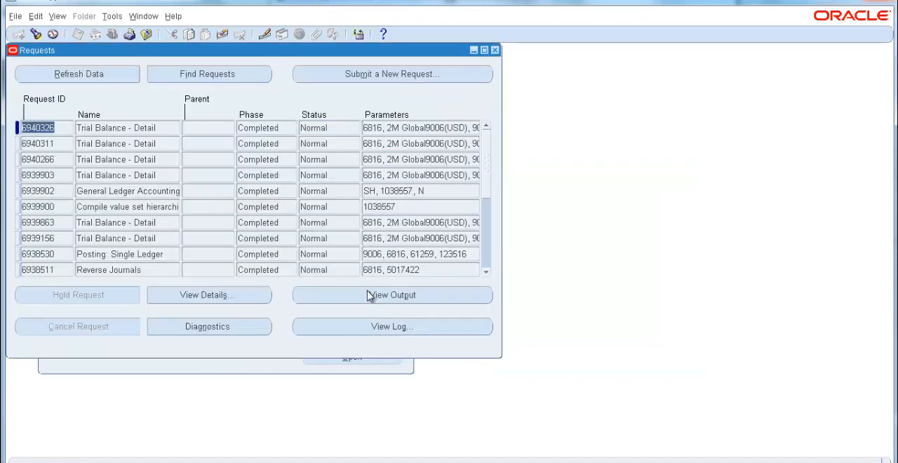
Step: View the output of the entered-currency YEN trial balance, examine its cost center and balances, and close the output and request list
click(370, 295)
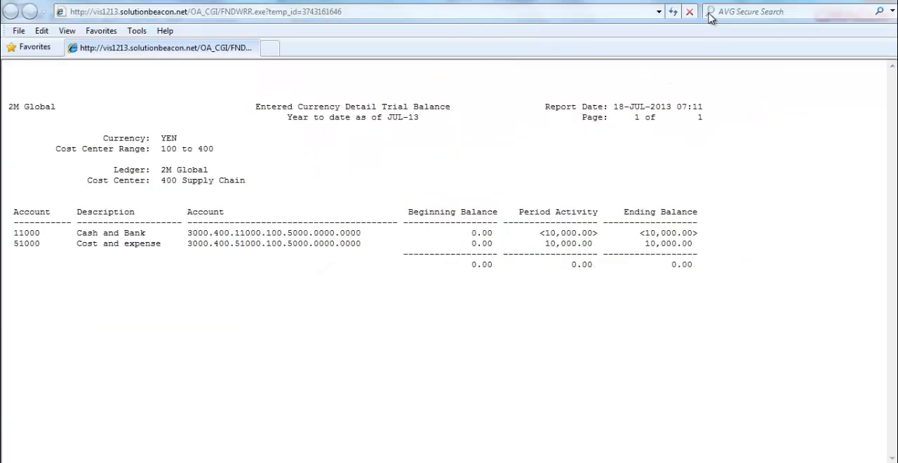
click(710, 13)
drag(593, 296, 303, 261)
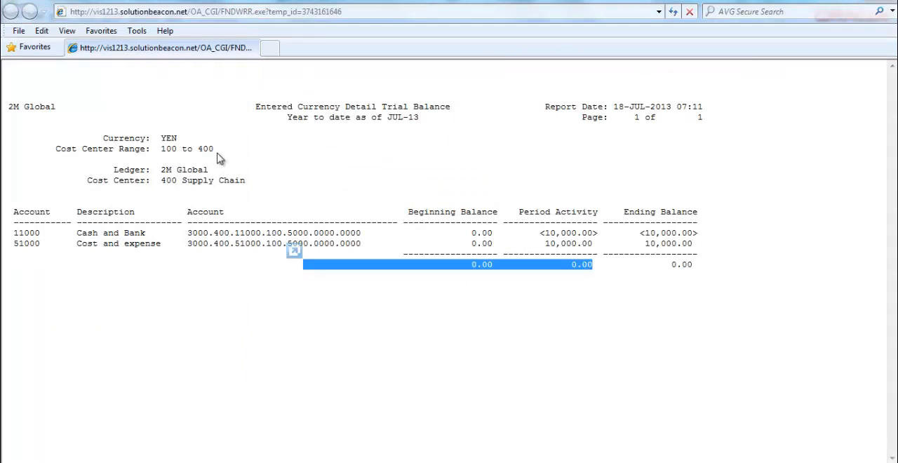
double_click(167, 180)
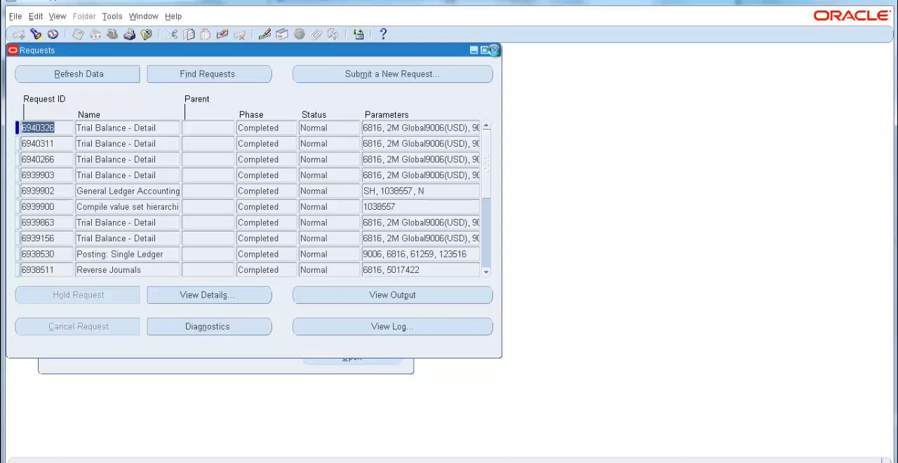
click(488, 48)
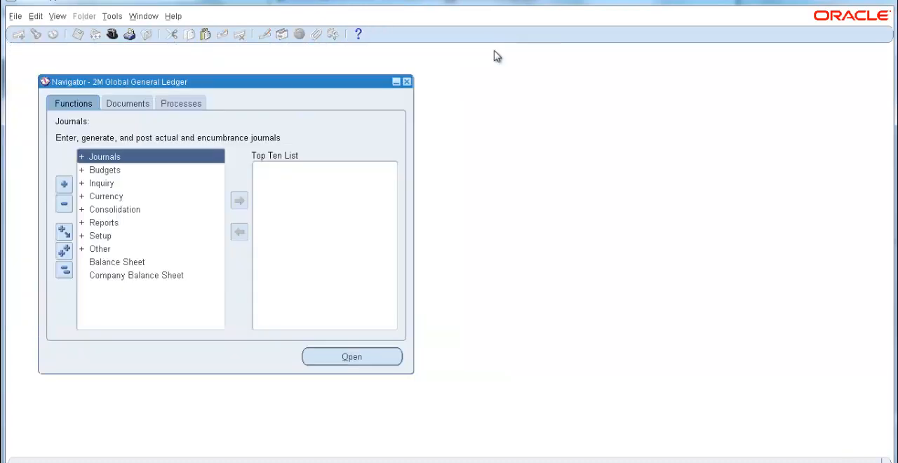
Step: Start a new request submission from the requests search, choosing Request Set as the request type
click(58, 17)
click(74, 183)
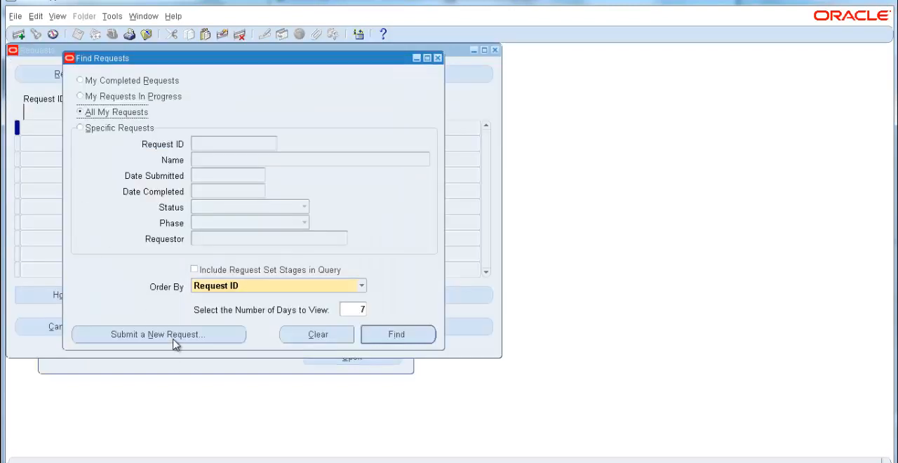
click(170, 335)
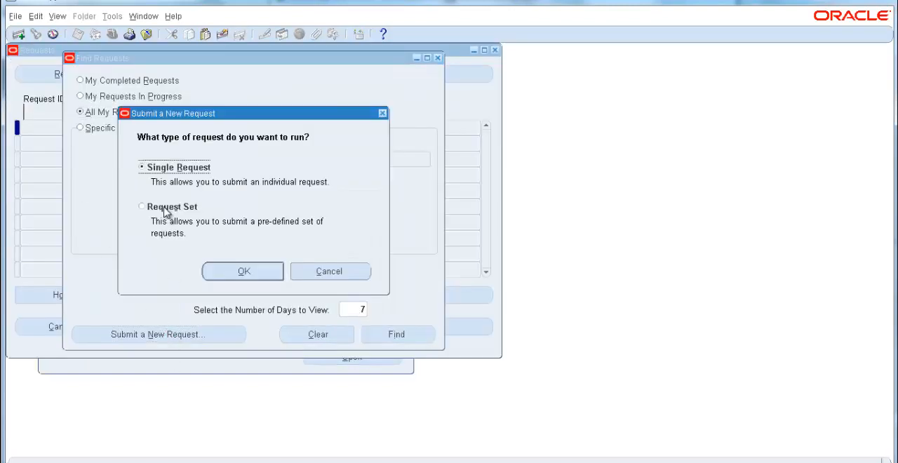
click(168, 207)
click(236, 274)
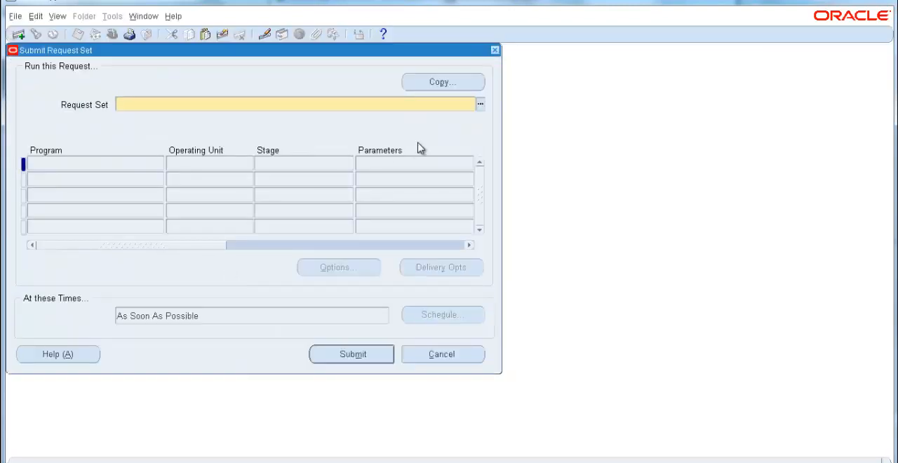
Step: Search the available request sets for "general" and select the General Ledger set FSG Run and Parse
click(480, 104)
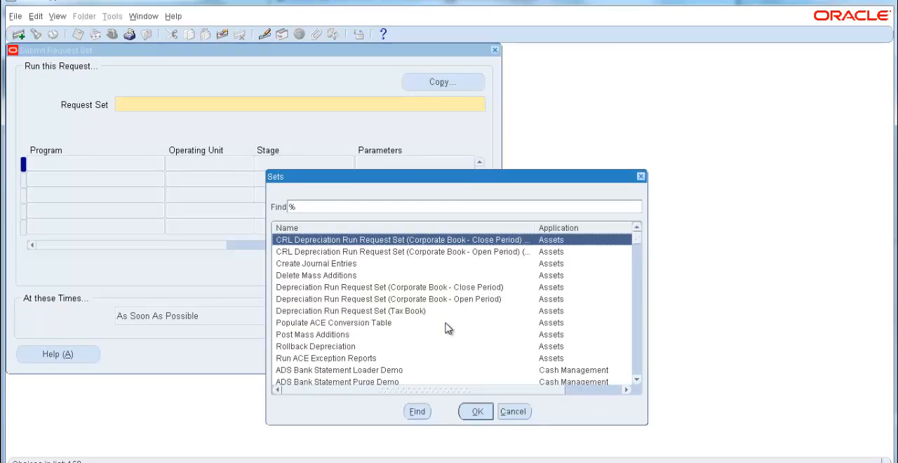
click(332, 209)
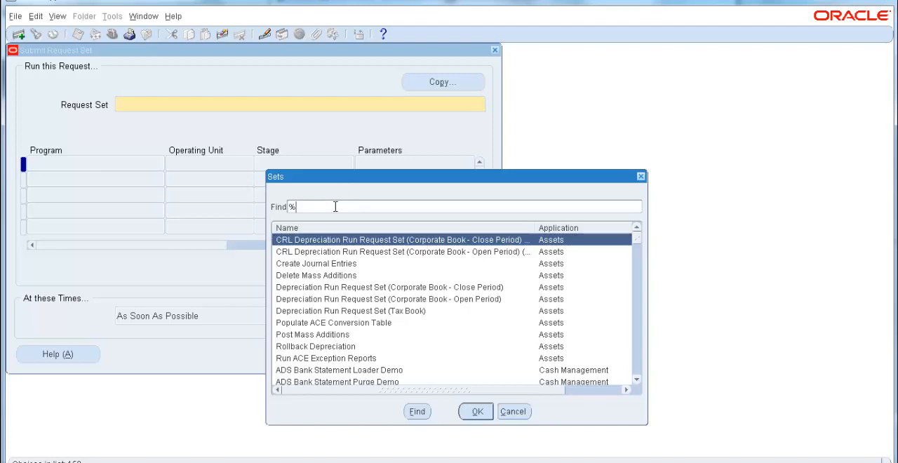
text(general%)
key(Return)
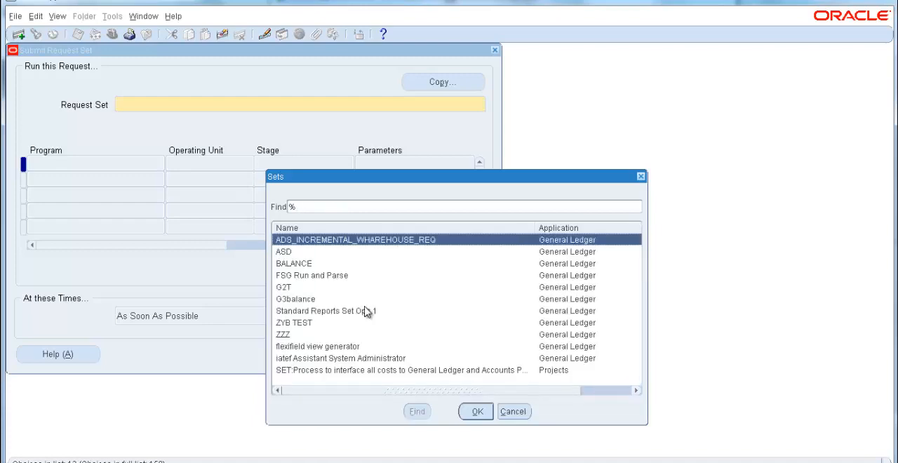
double_click(332, 281)
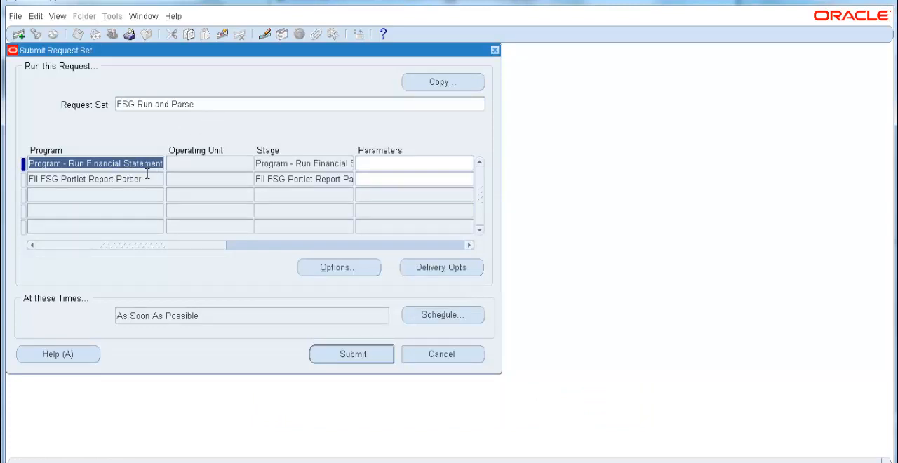
Step: Examine the names of the programs included in the FSG Run and Parse request set
click(87, 164)
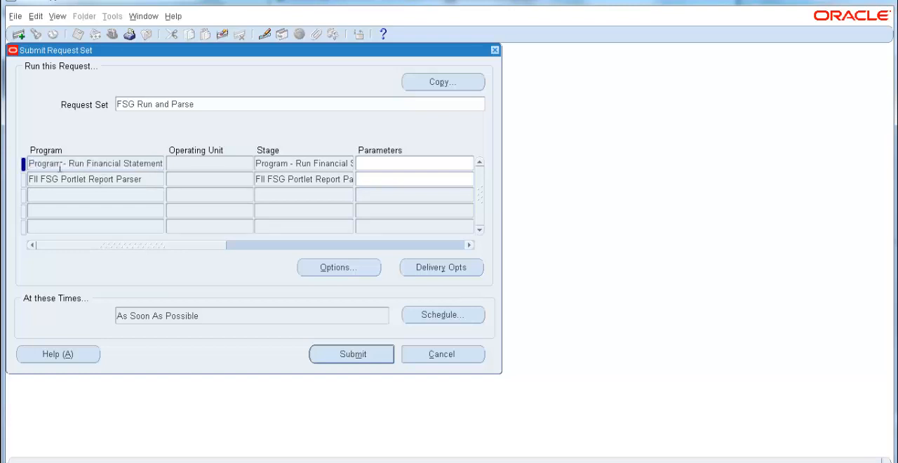
drag(54, 164, 156, 164)
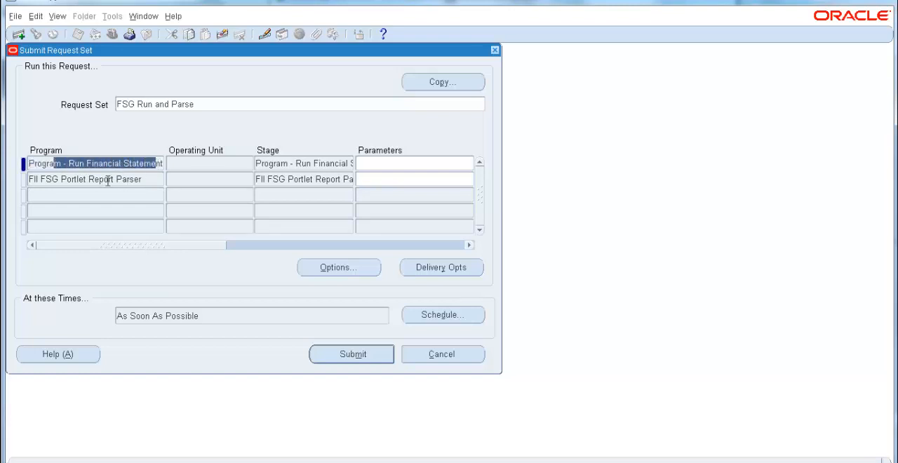
drag(30, 180, 148, 181)
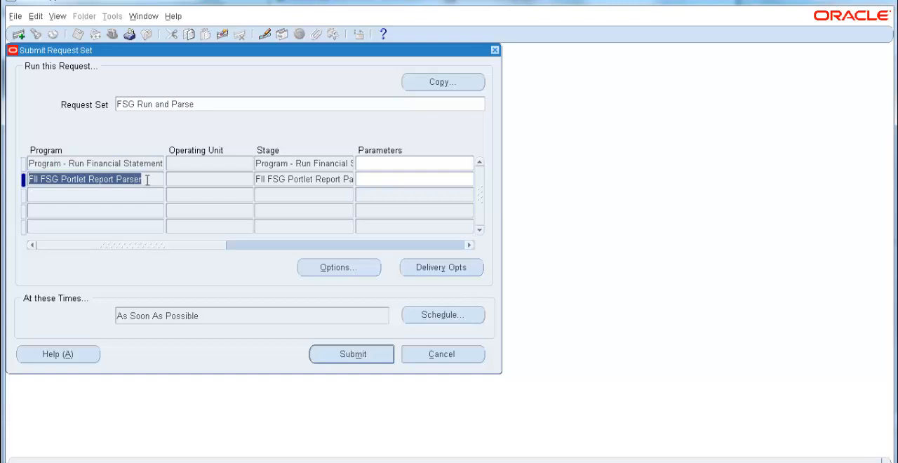